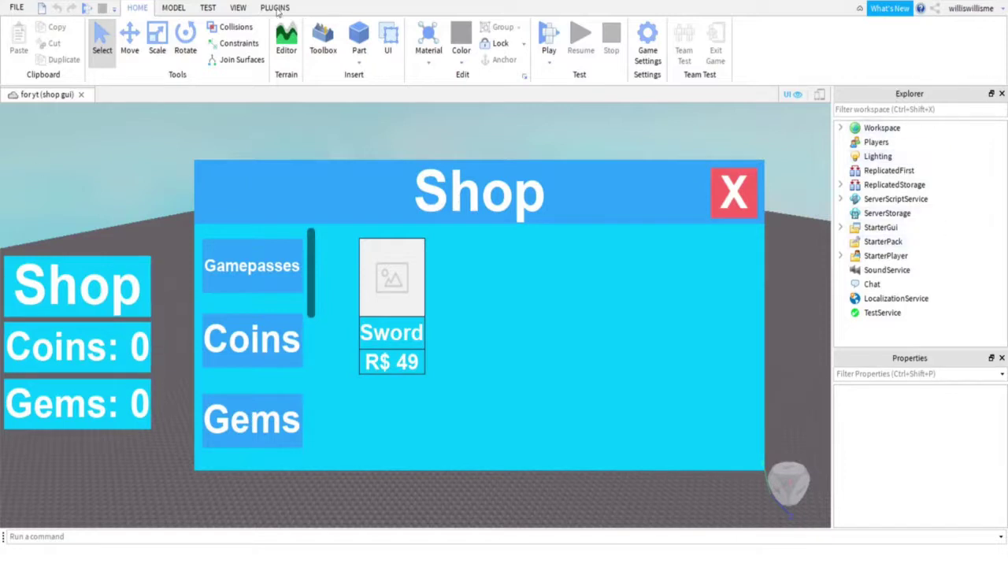
Add a ScreenGui under StarterGui and rename it LoadingScreen
click(238, 8)
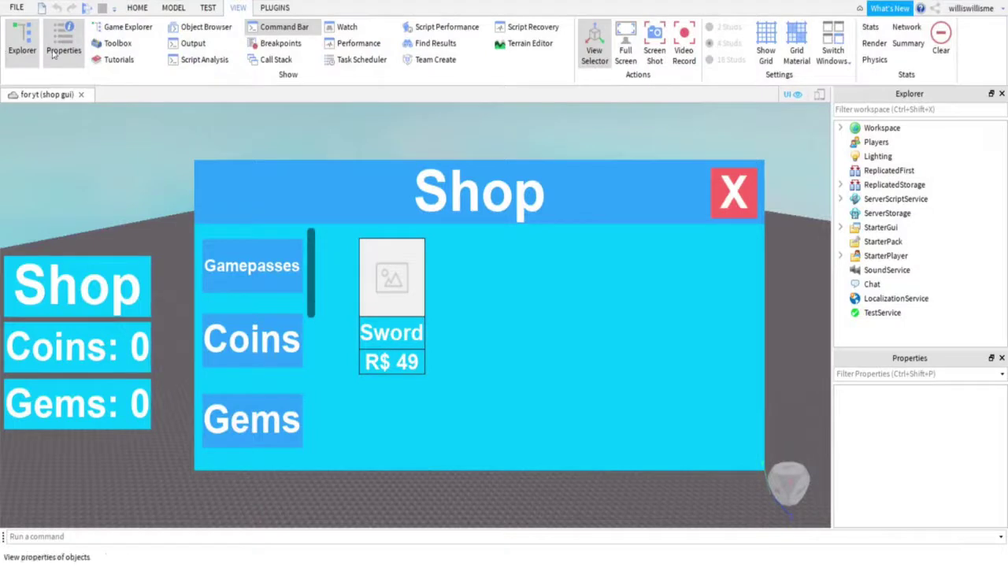
click(137, 8)
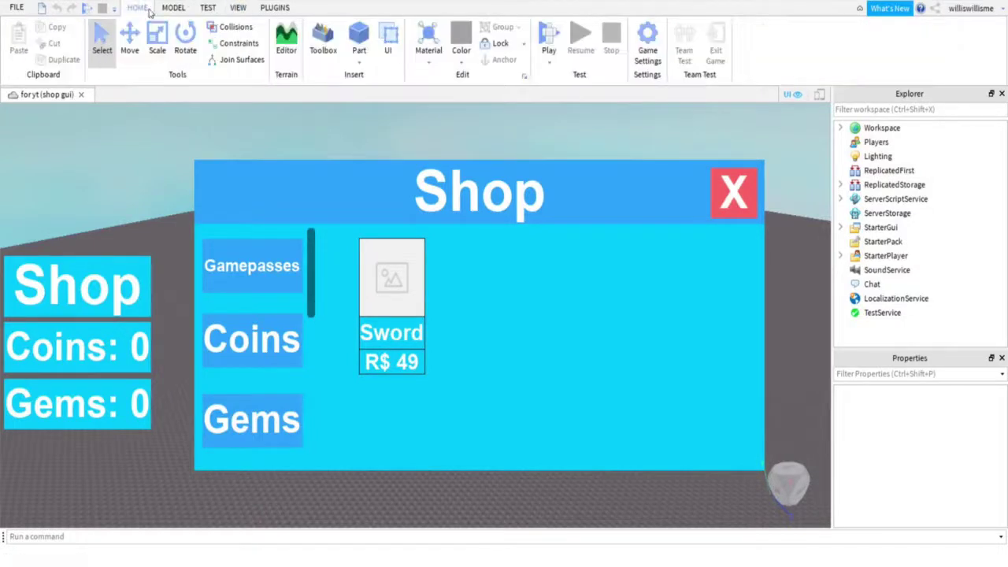
click(839, 228)
click(907, 227)
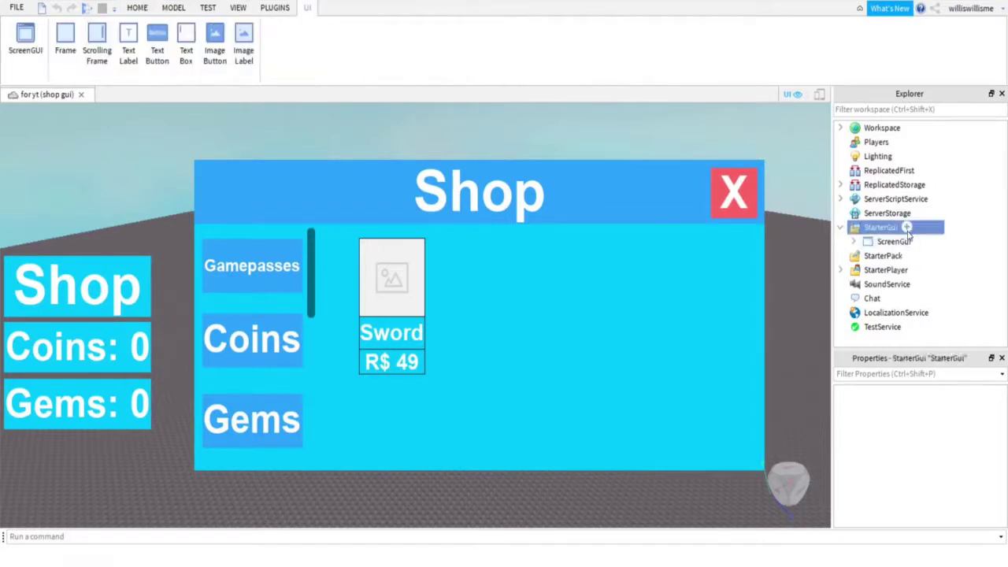
click(878, 292)
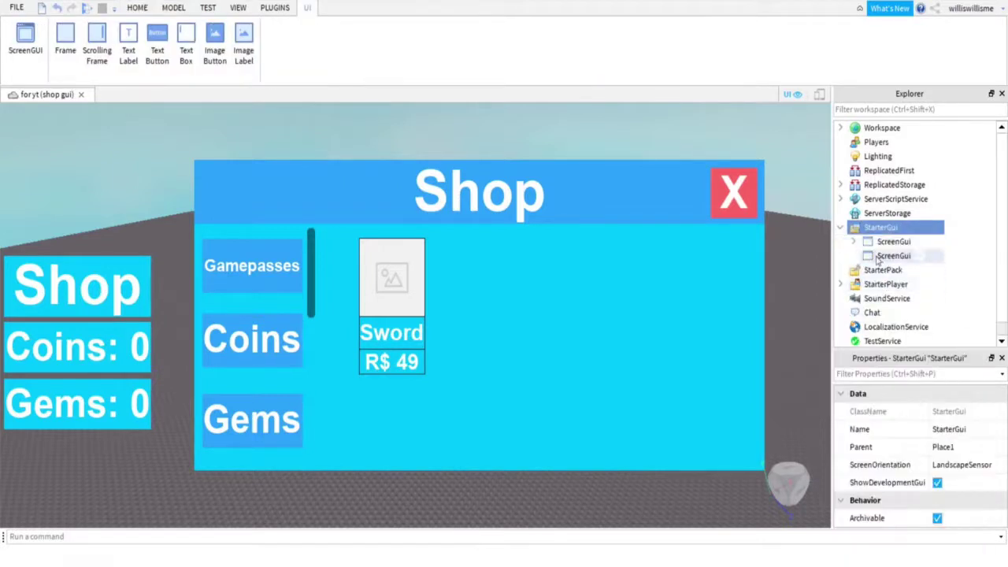
right_click(875, 256)
click(883, 71)
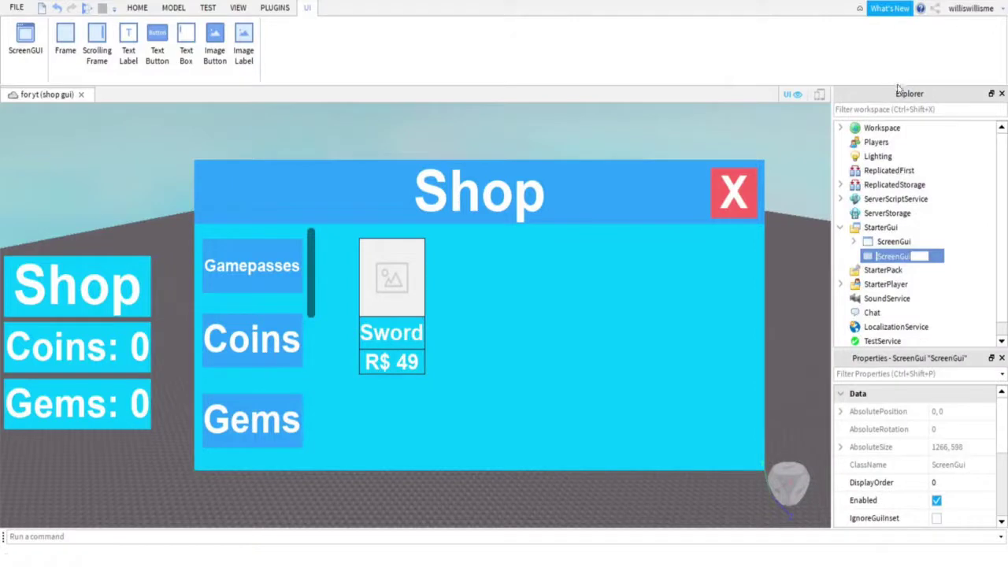
text(LoadingScreen)
key(Return)
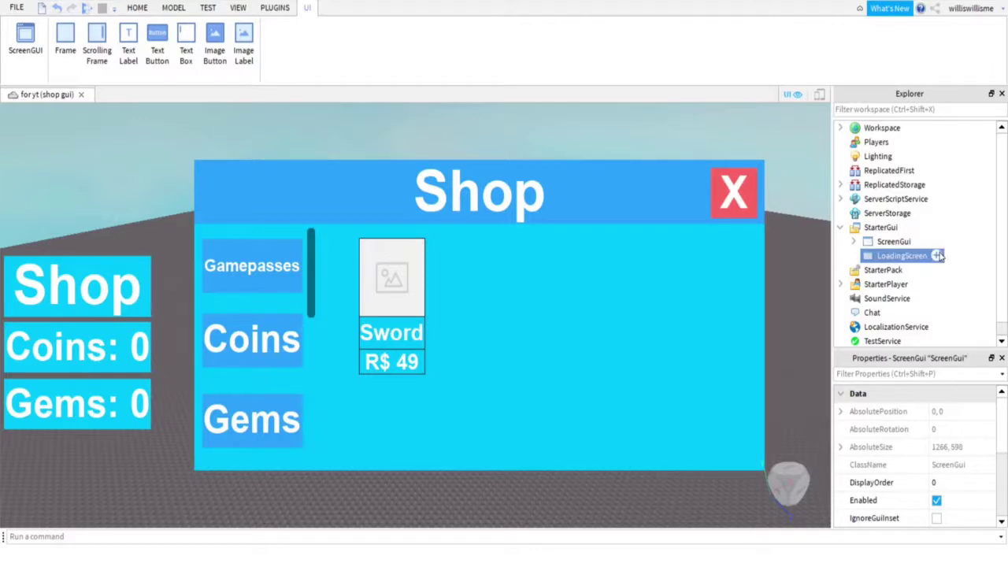
Insert a Frame inside LoadingScreen and select it
click(937, 255)
click(908, 296)
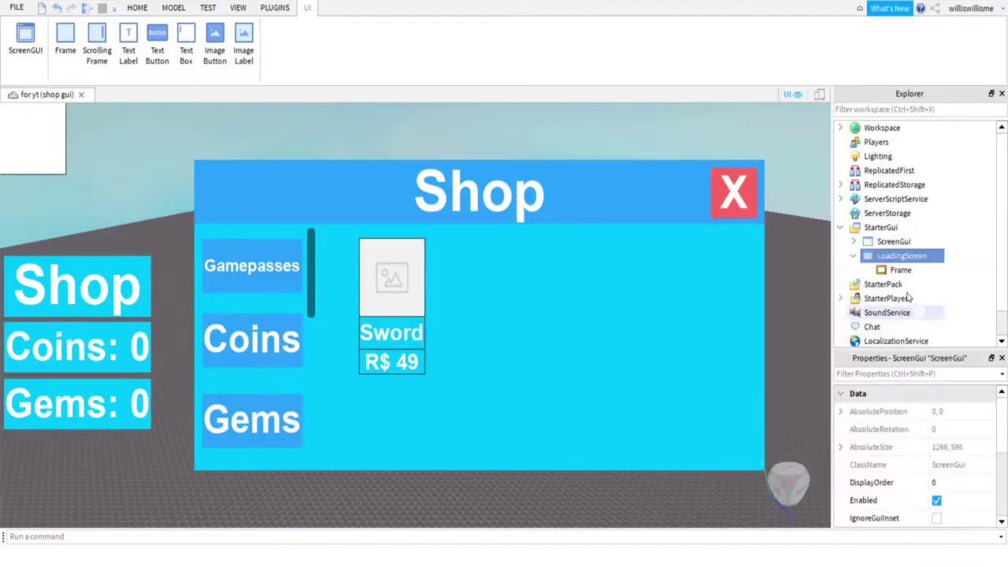
click(898, 270)
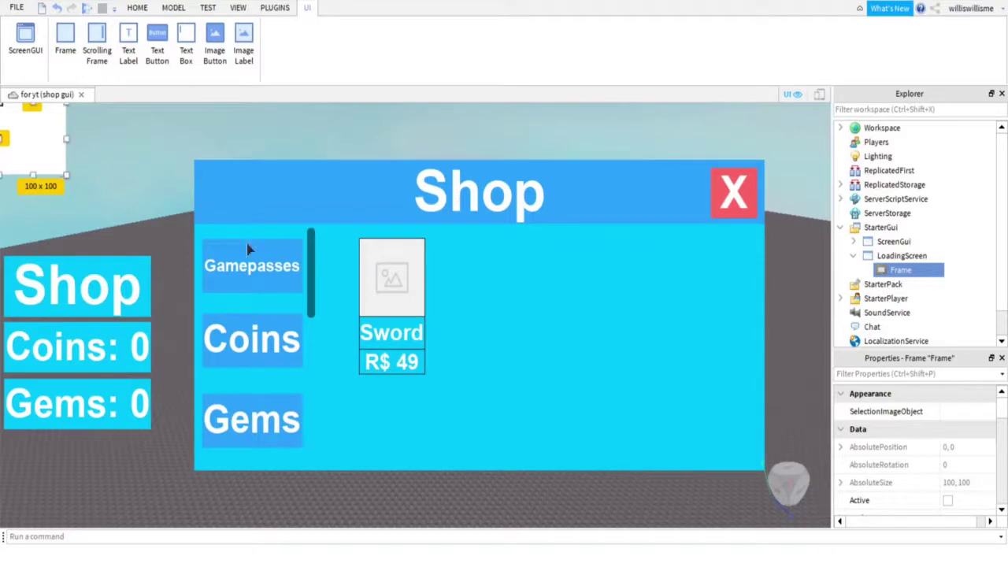
Set the Frame's Size X and Y Offsets to 0
scroll(930, 434, down, 10)
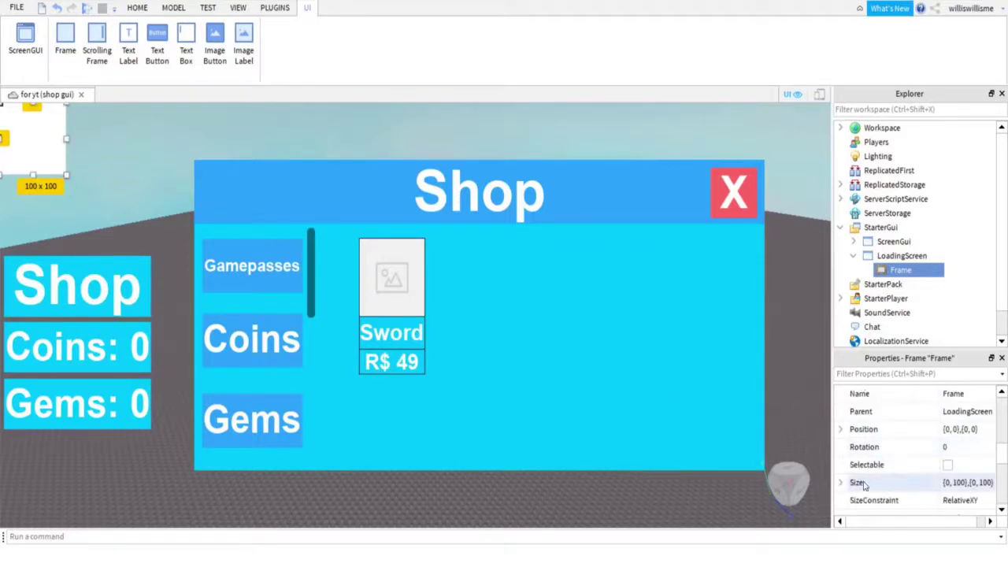
click(844, 482)
scroll(847, 472, down, 2)
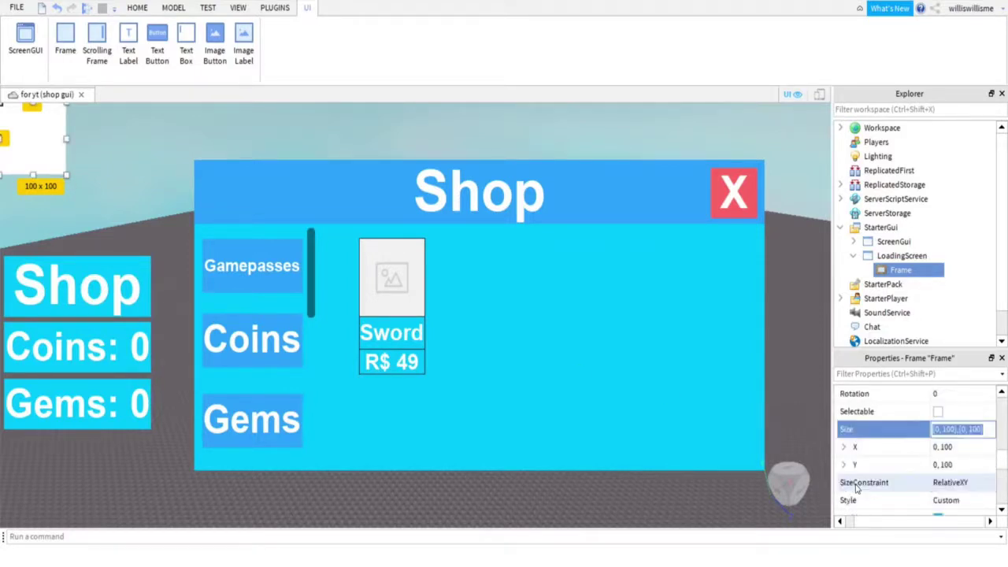
click(845, 447)
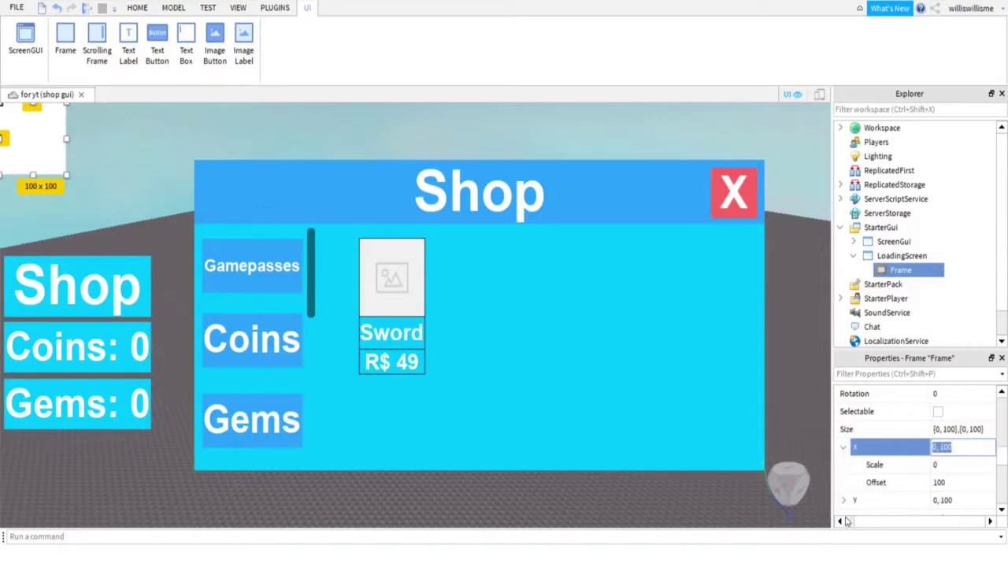
click(844, 500)
scroll(847, 488, down, 3)
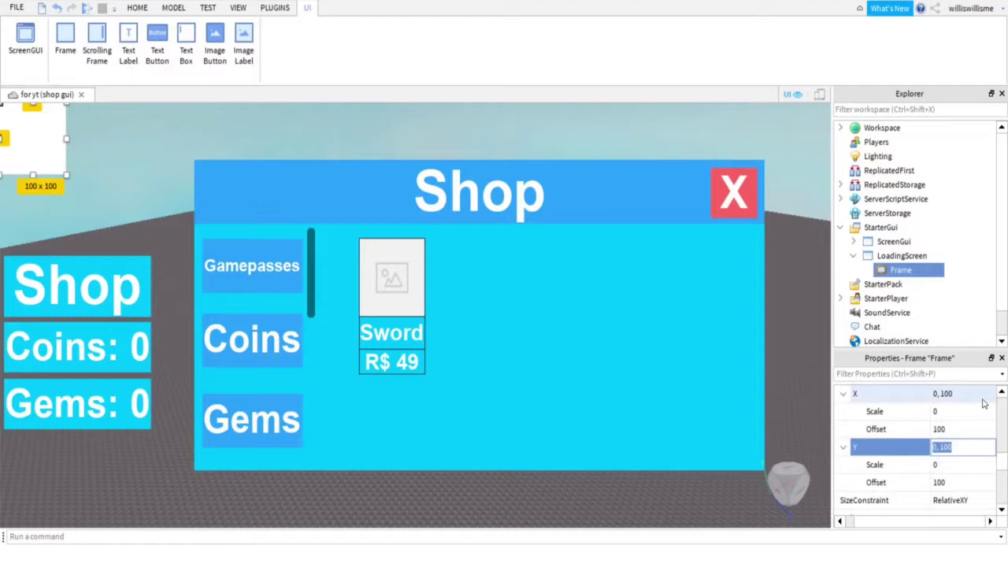
scroll(979, 403, up, 3)
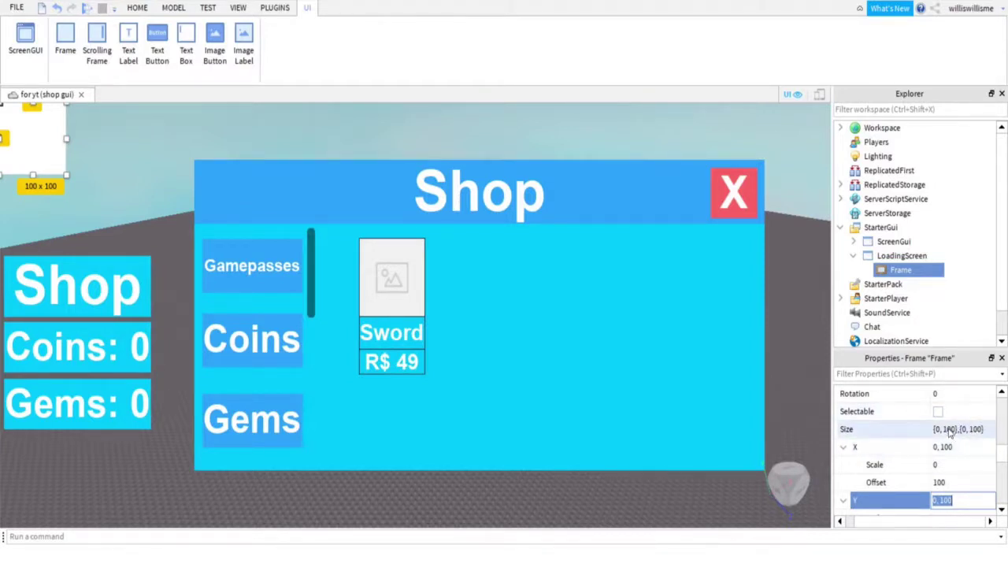
click(944, 483)
text(0)
key(Return)
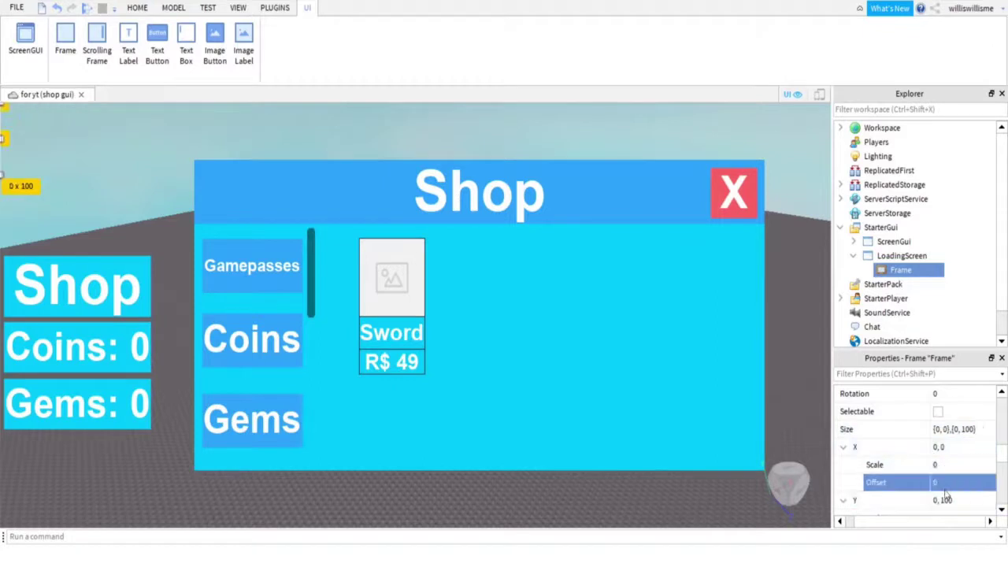
scroll(945, 482, down, 1)
click(944, 482)
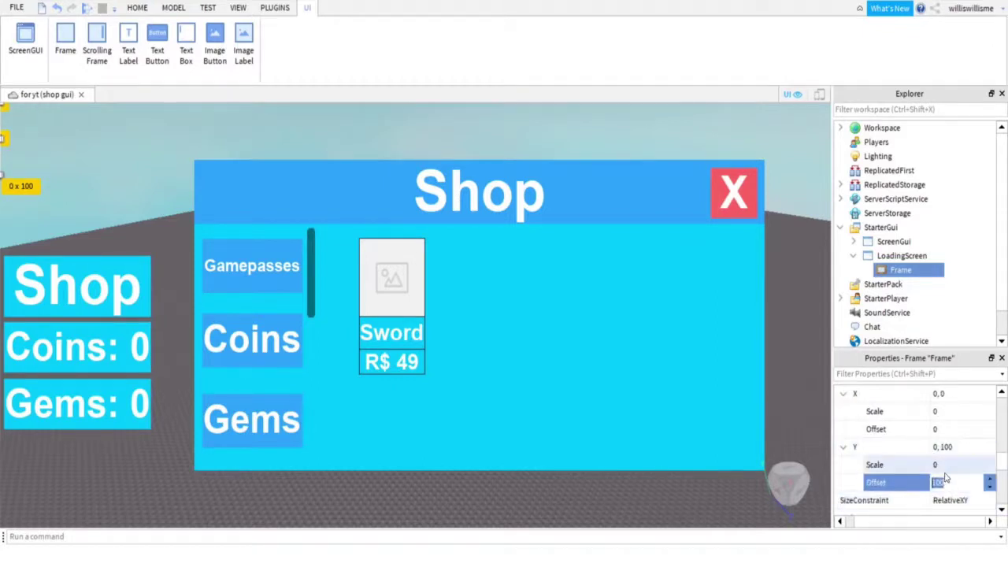
text(0)
key(Return)
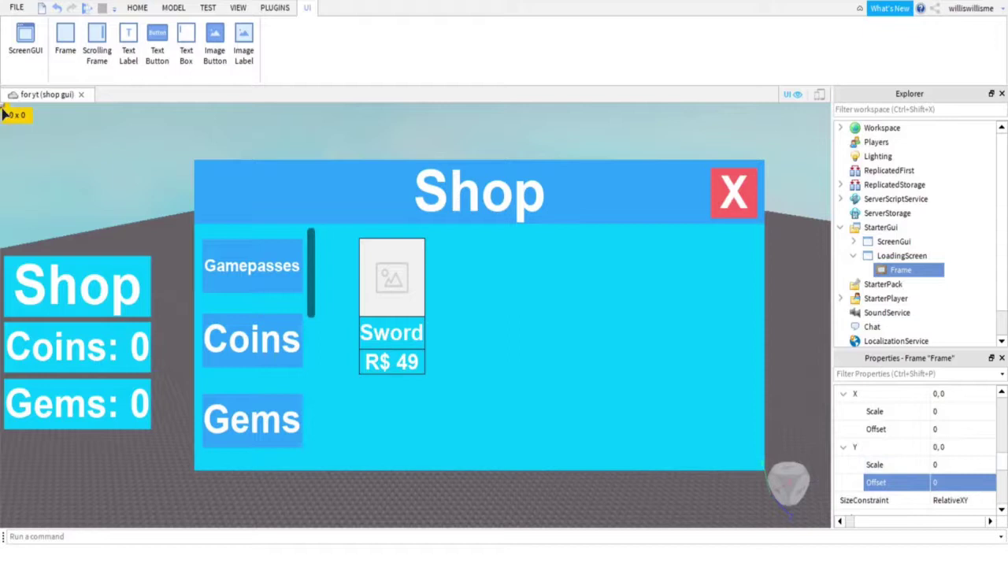
Drag the Frame's corner and edges out to fill the viewport at 1266 x 598
drag(3, 106, 840, 488)
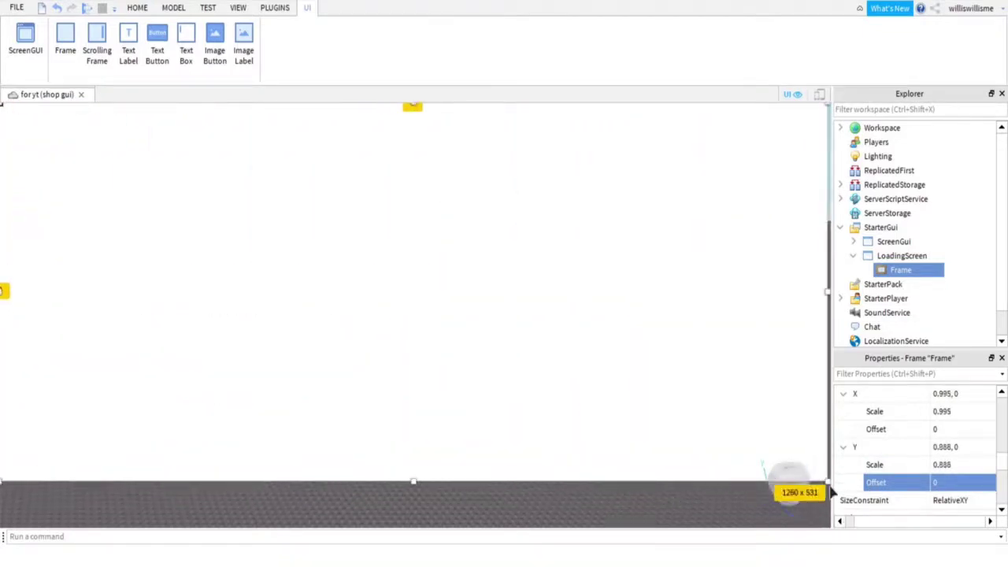
drag(828, 292, 833, 292)
drag(415, 483, 415, 530)
scroll(934, 446, up, 10)
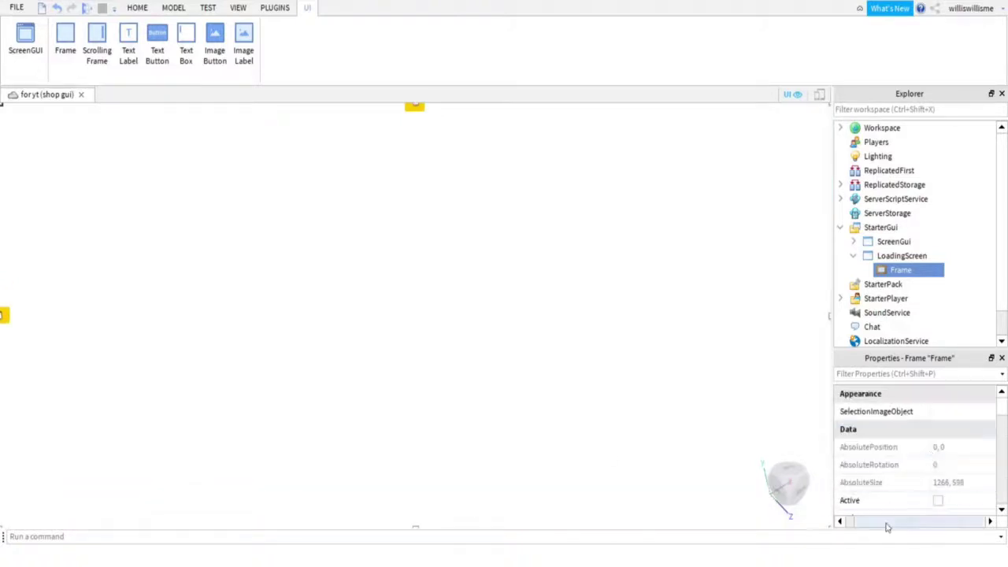
Set the Frame's BackgroundColor3 to cyan [0, 200, 255] after trying white and purple
scroll(938, 430, down, 3)
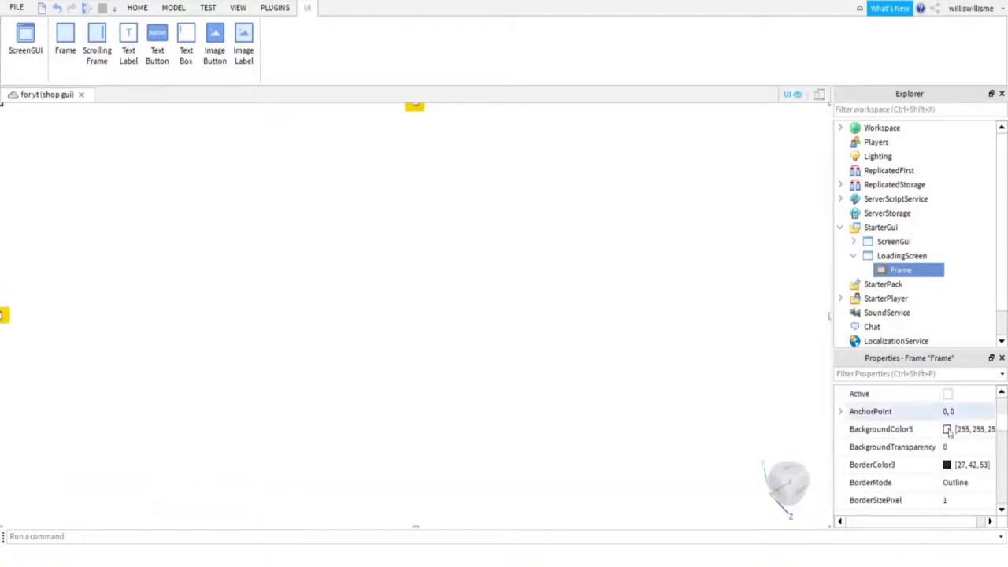
click(947, 430)
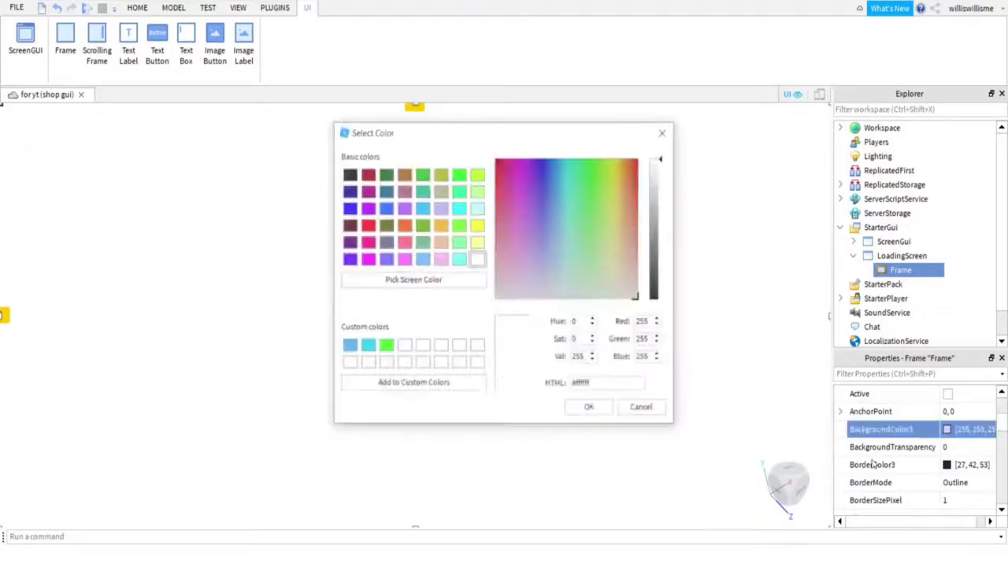
click(367, 347)
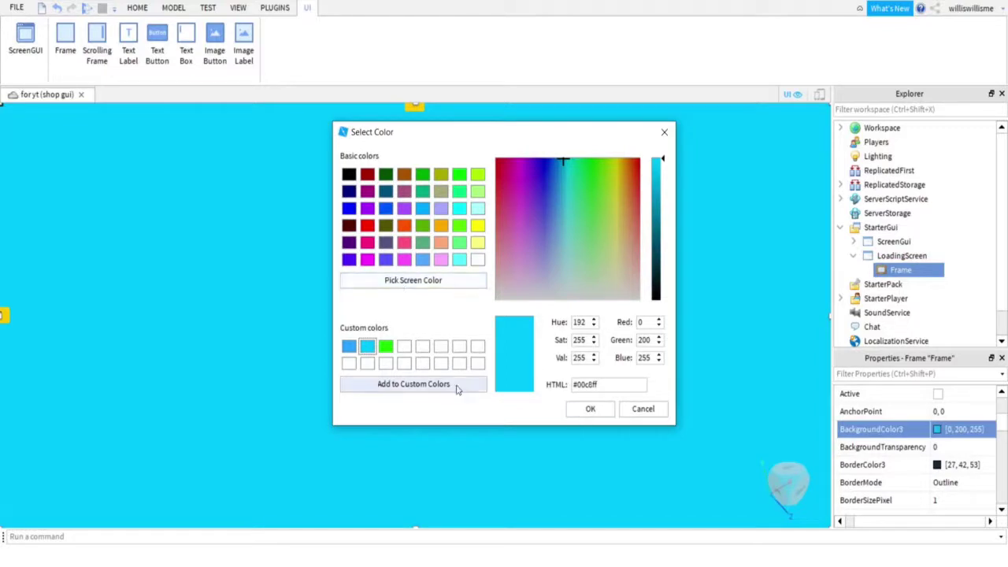
click(406, 347)
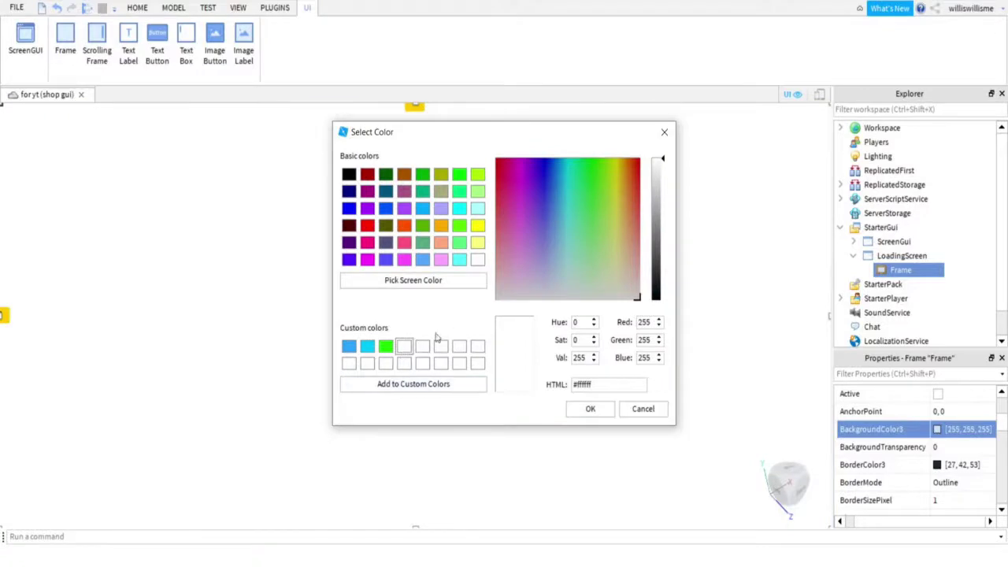
drag(601, 171, 541, 231)
drag(655, 192, 656, 156)
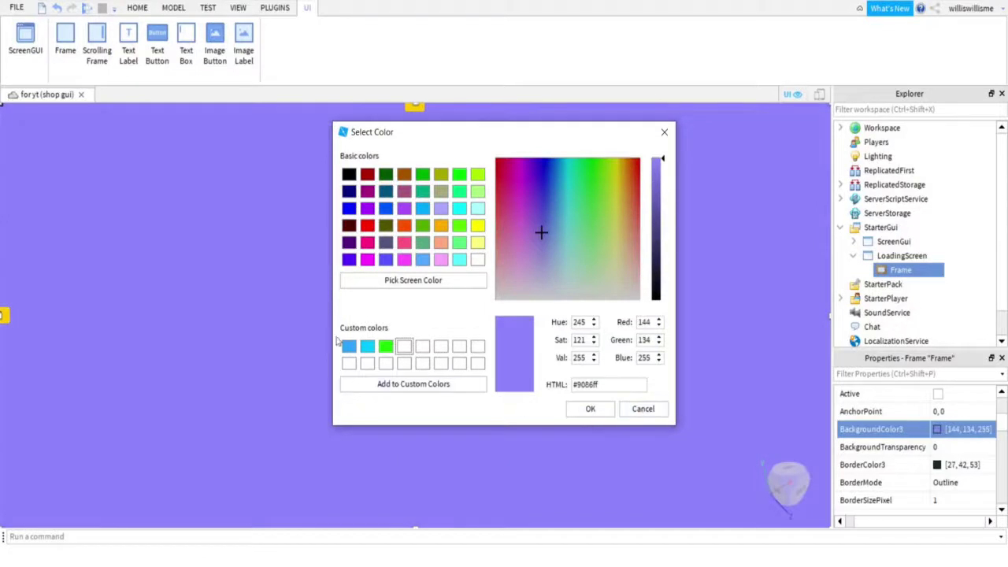
click(367, 345)
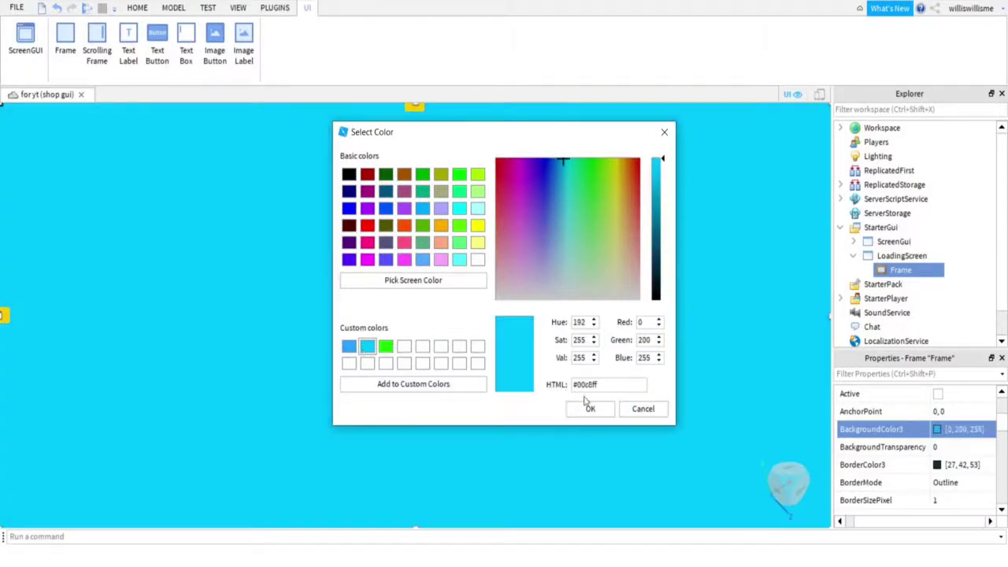
click(586, 409)
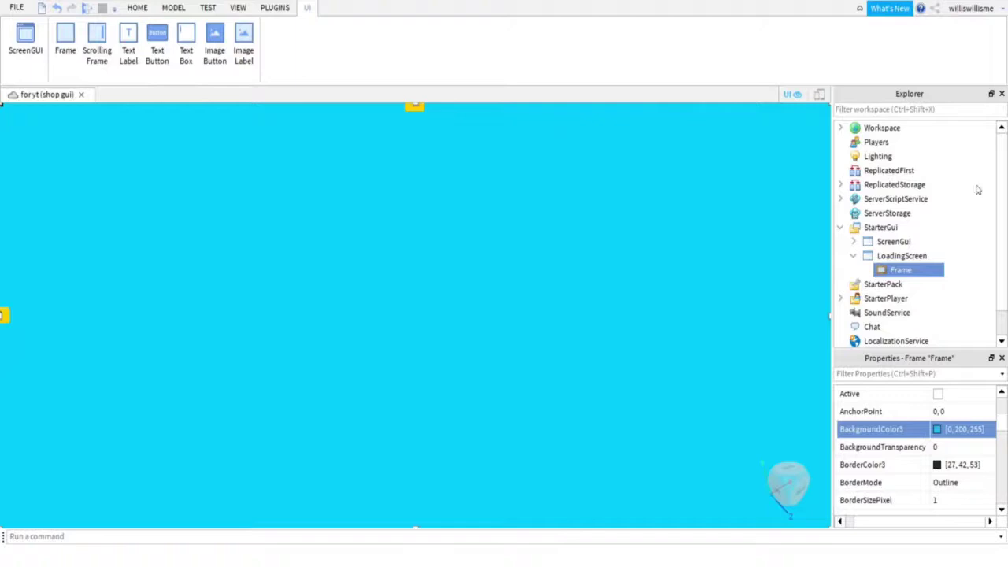
Make the Frame's border cyan [0, 200, 255] with BorderSizePixel 100
click(938, 465)
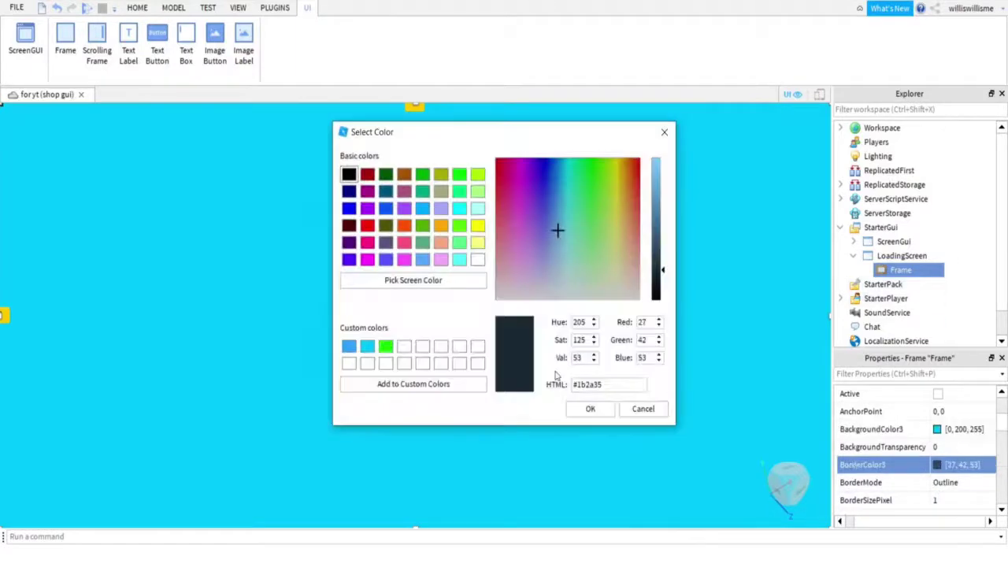
click(367, 348)
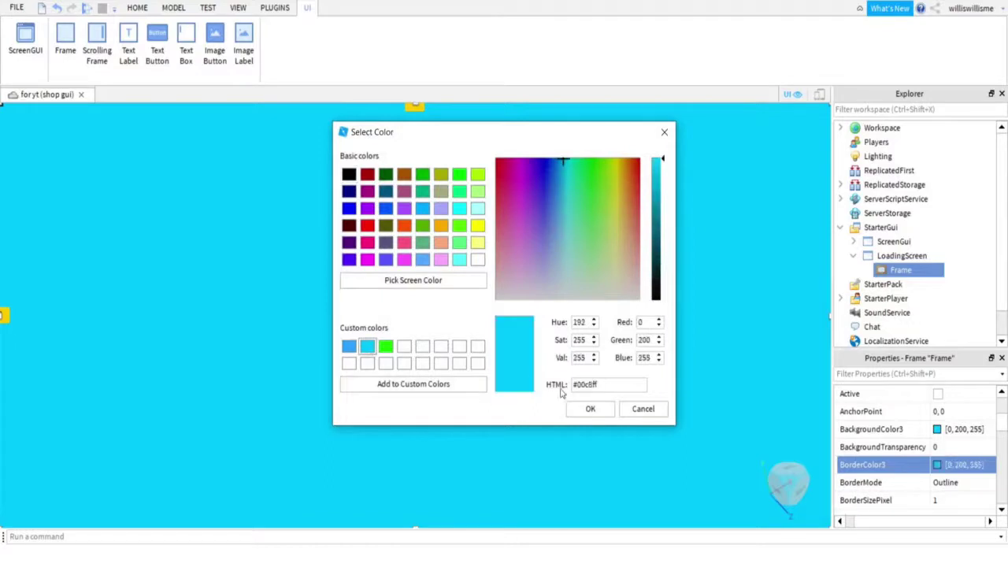
click(590, 409)
click(961, 500)
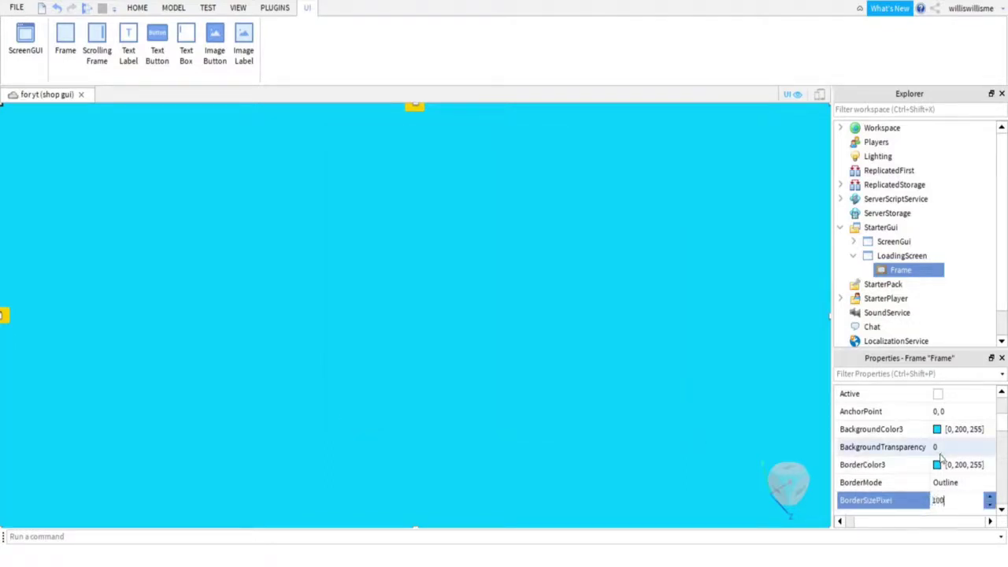
text(100)
key(Return)
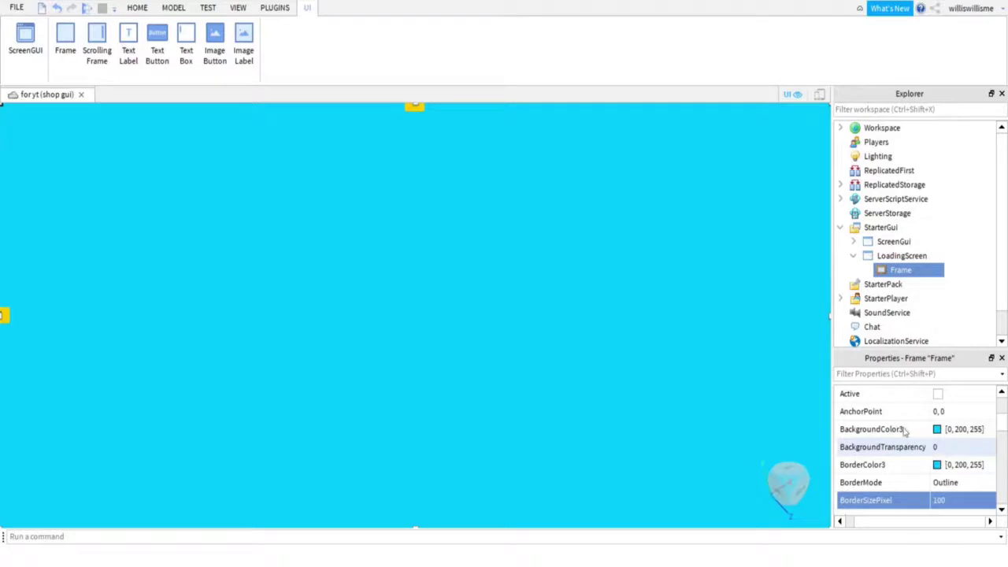
scroll(914, 448, down, 2)
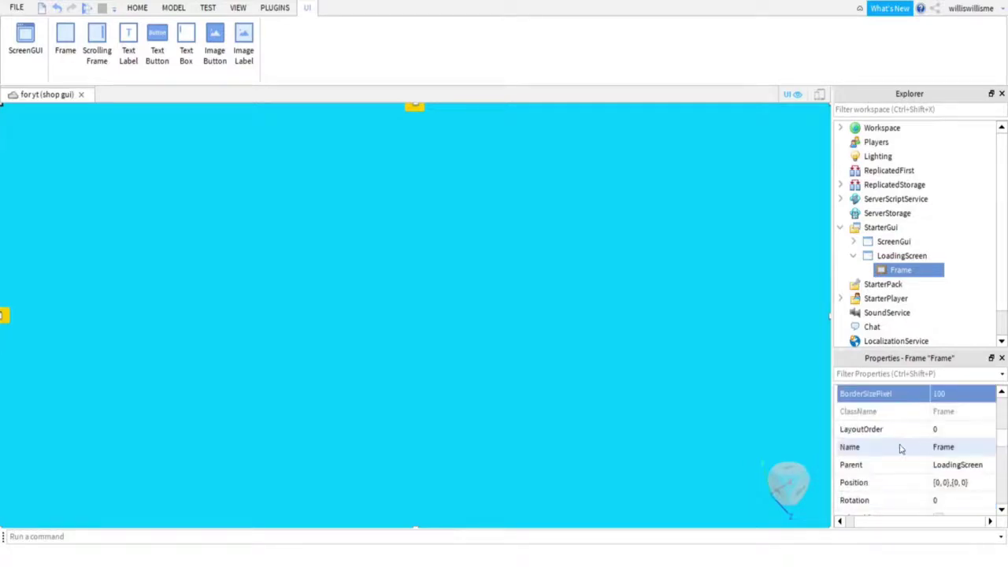
scroll(901, 448, down, 1)
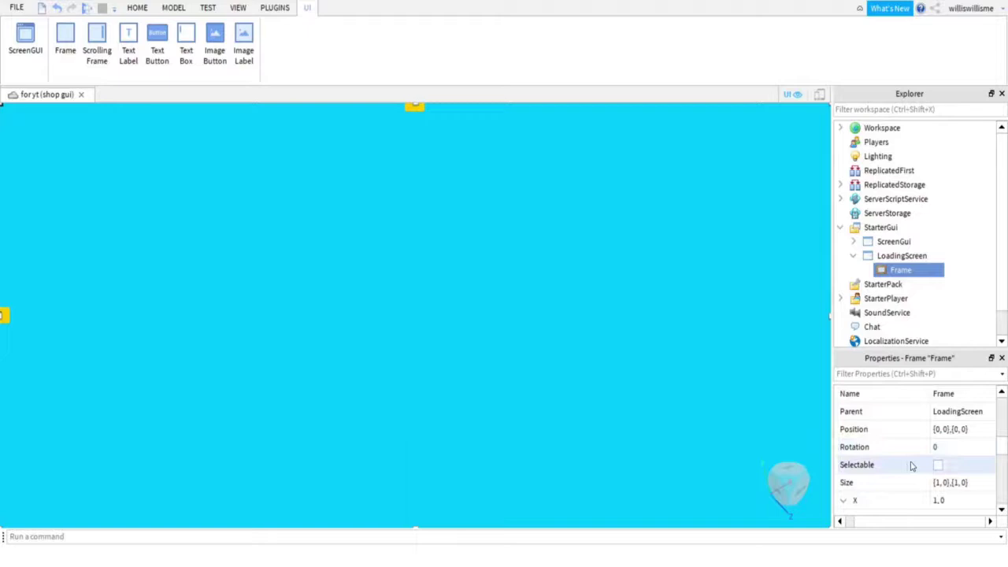
click(919, 268)
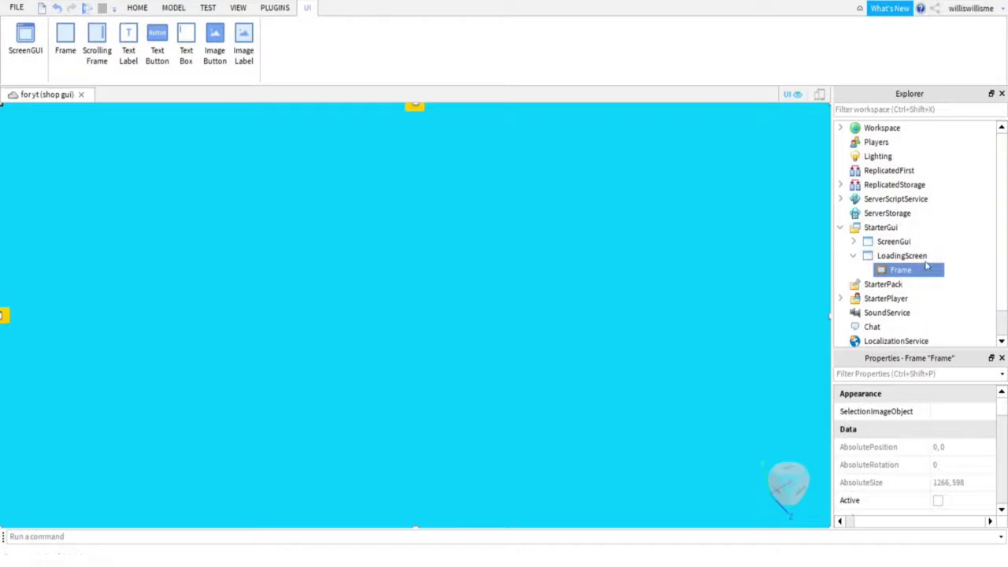
Insert a TextLabel inside the Frame
click(930, 271)
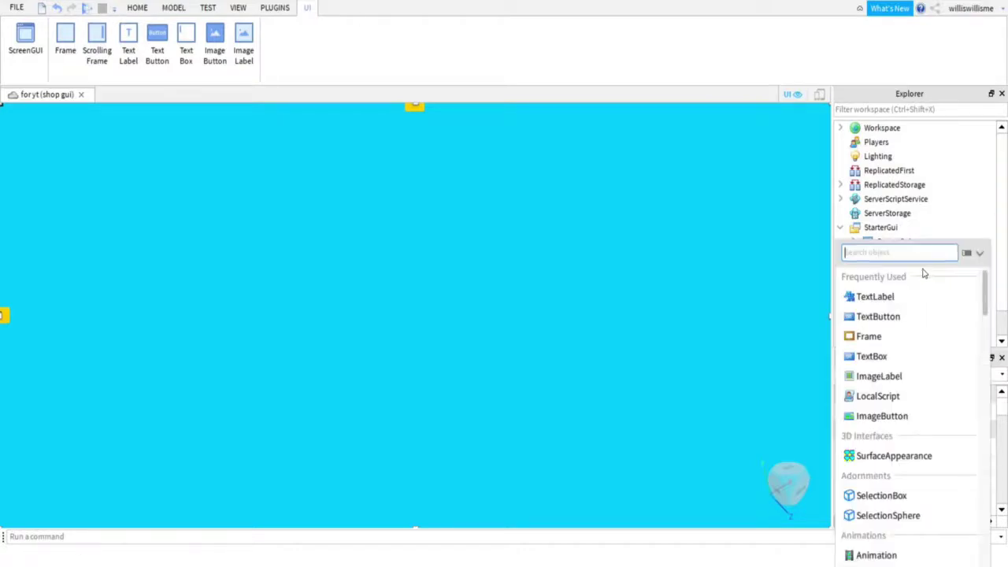
click(876, 297)
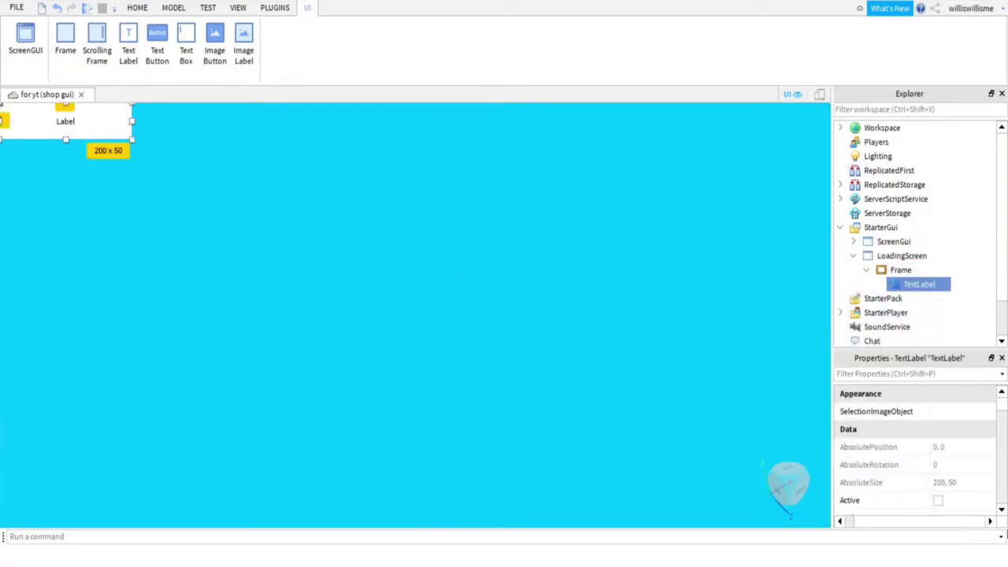
scroll(873, 518, down, 3)
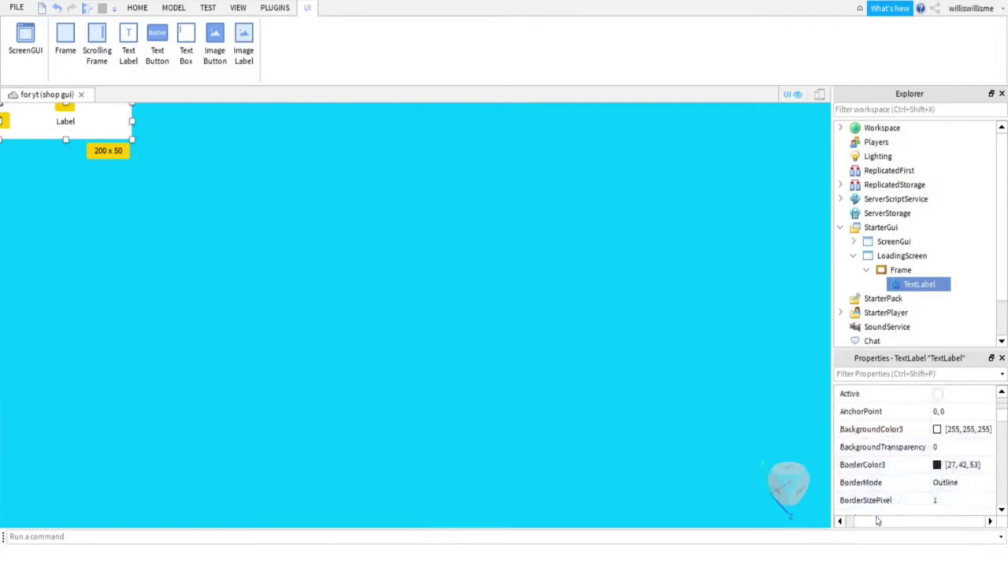
drag(875, 521, 820, 533)
scroll(915, 466, down, 2)
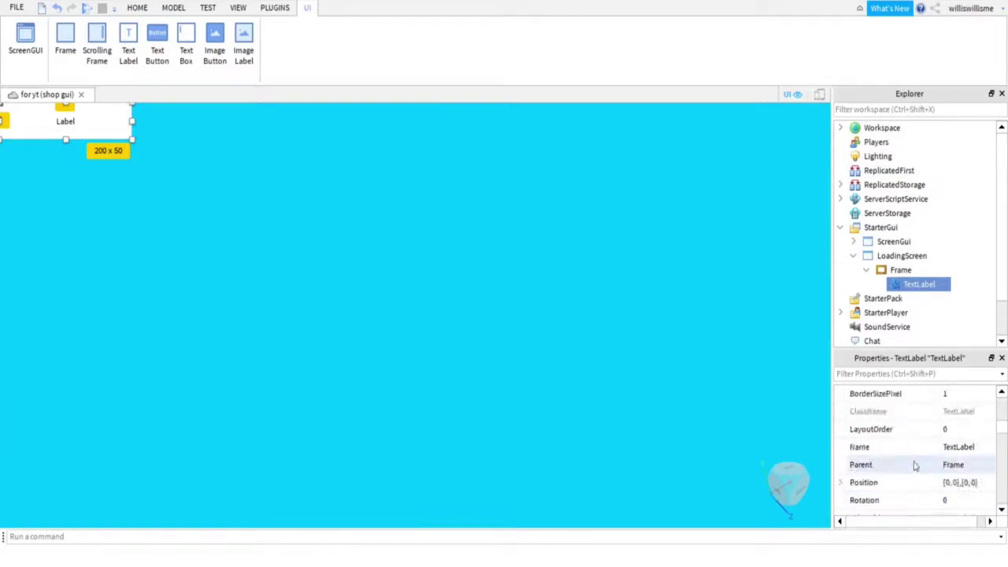
scroll(945, 460, up, 2)
scroll(972, 454, down, 1)
Set the TextLabel's Size X and Y Offsets to 0
click(950, 498)
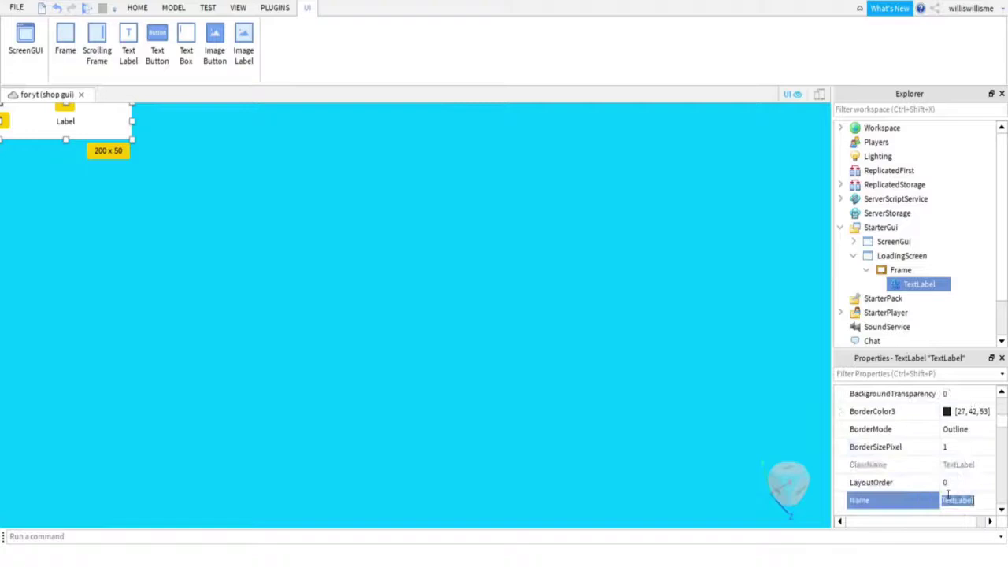
scroll(954, 480, up, 3)
scroll(906, 480, down, 5)
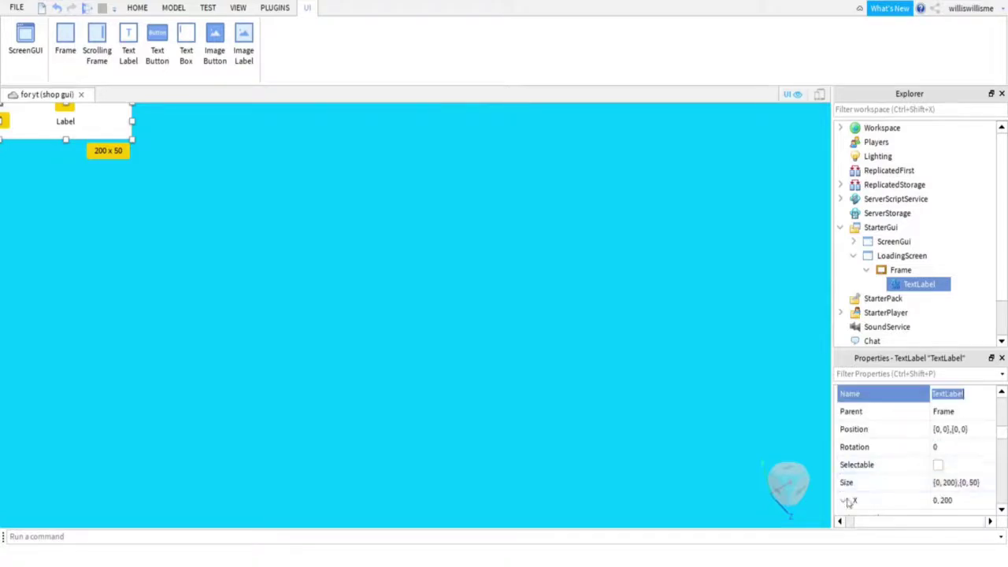
click(843, 501)
scroll(891, 468, down, 3)
click(946, 482)
text(0)
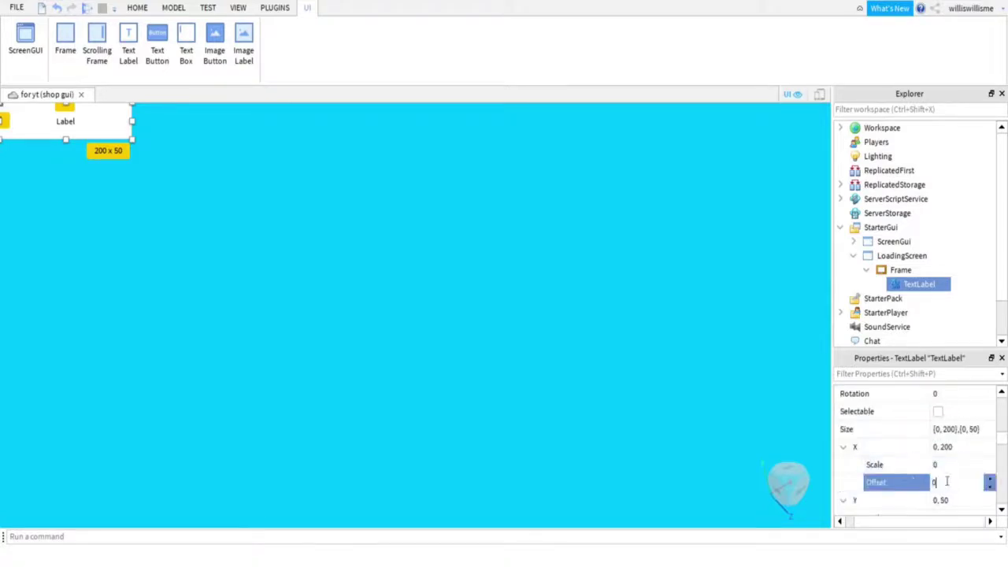
key(Return)
scroll(947, 482, down, 3)
click(946, 482)
text(0)
key(Return)
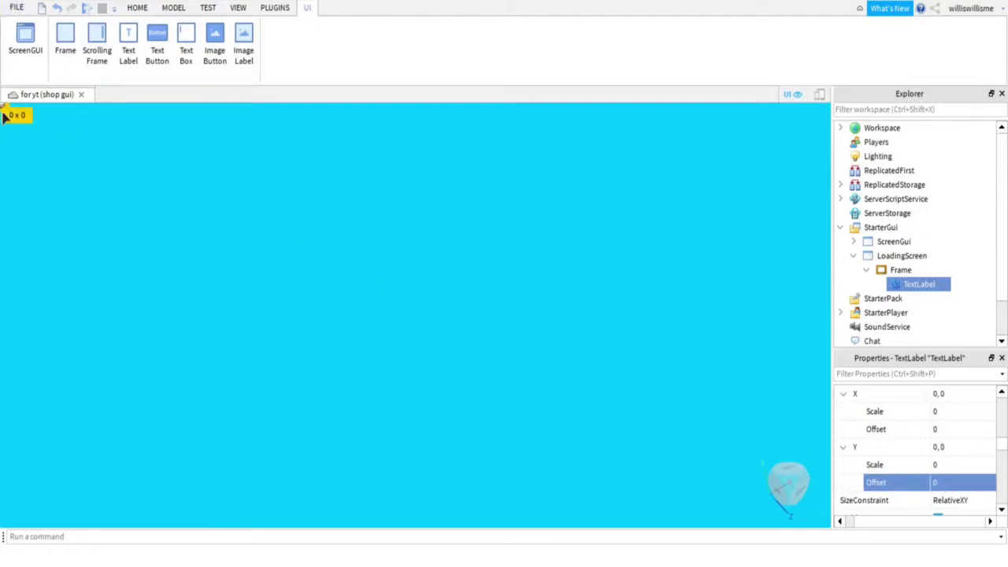
Resize the label to about 386 x 148 and centre it at scale 0.306, 0.249
drag(3, 104, 220, 191)
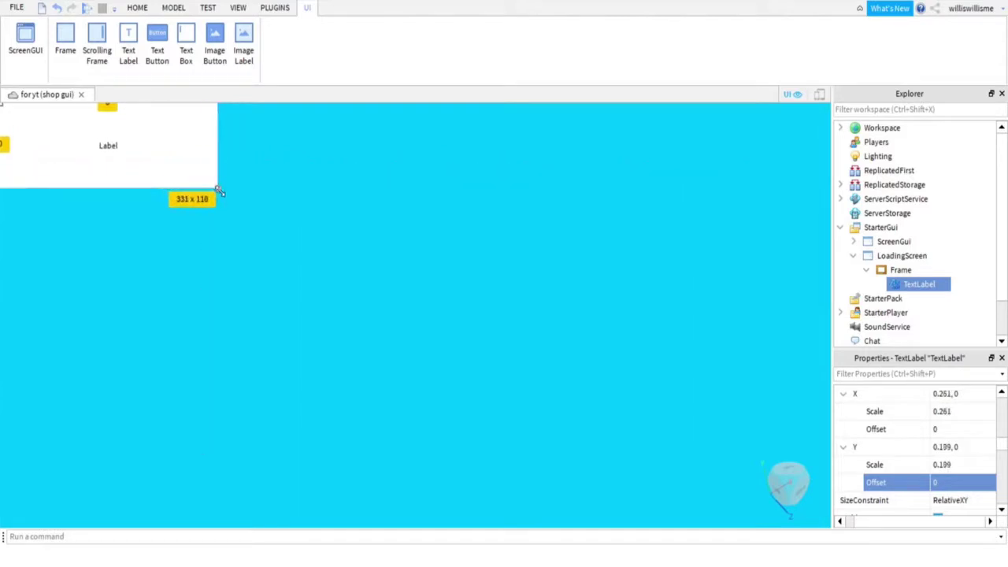
drag(130, 114, 410, 315)
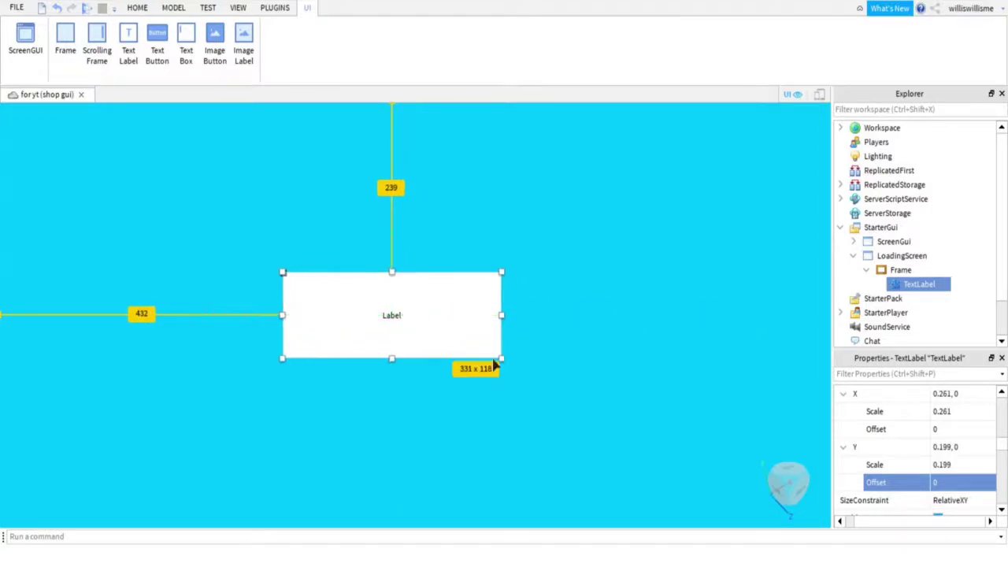
drag(502, 359, 544, 387)
mouse_move(433, 322)
mouse_down()
mouse_move(420, 316)
mouse_move(436, 309)
mouse_move(432, 329)
mouse_move(442, 320)
mouse_up()
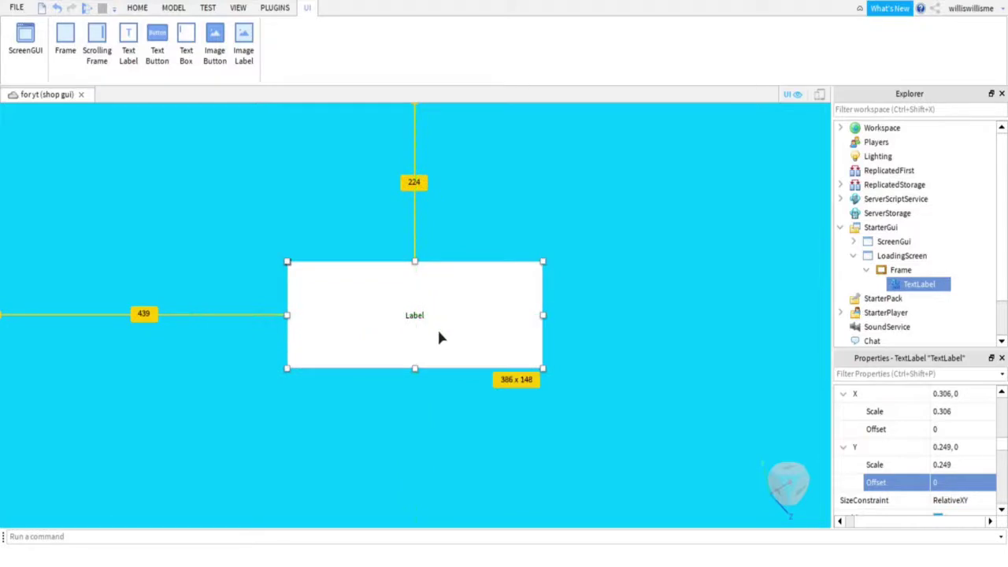
click(137, 7)
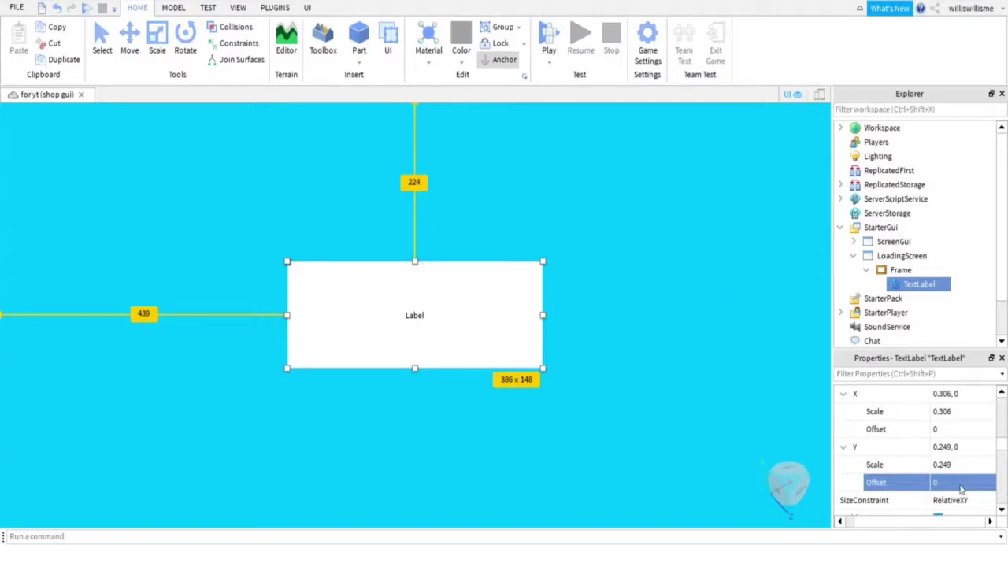
Set the TextLabel's text colour to pure white
scroll(945, 457, up, 1)
click(914, 375)
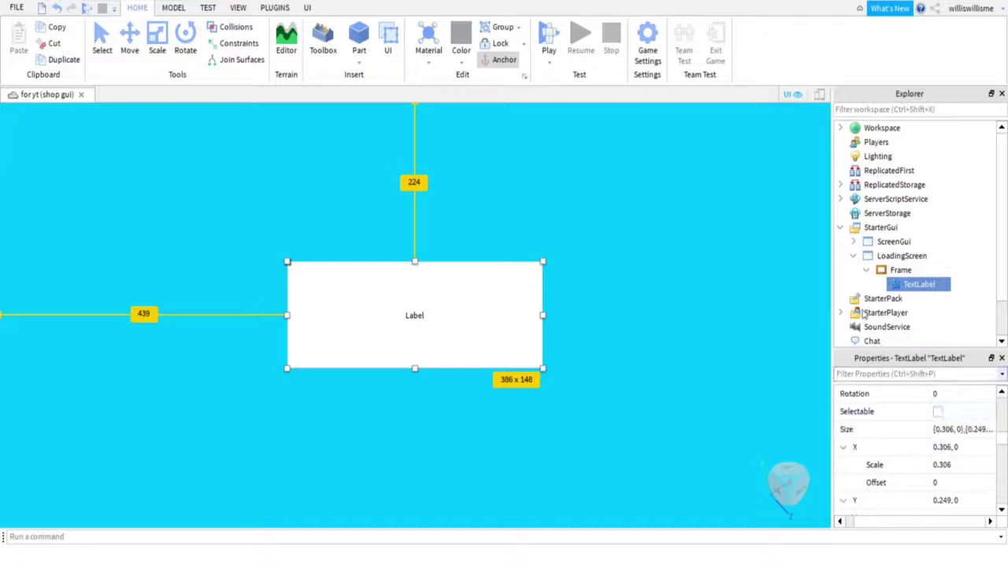
scroll(921, 433, down, 5)
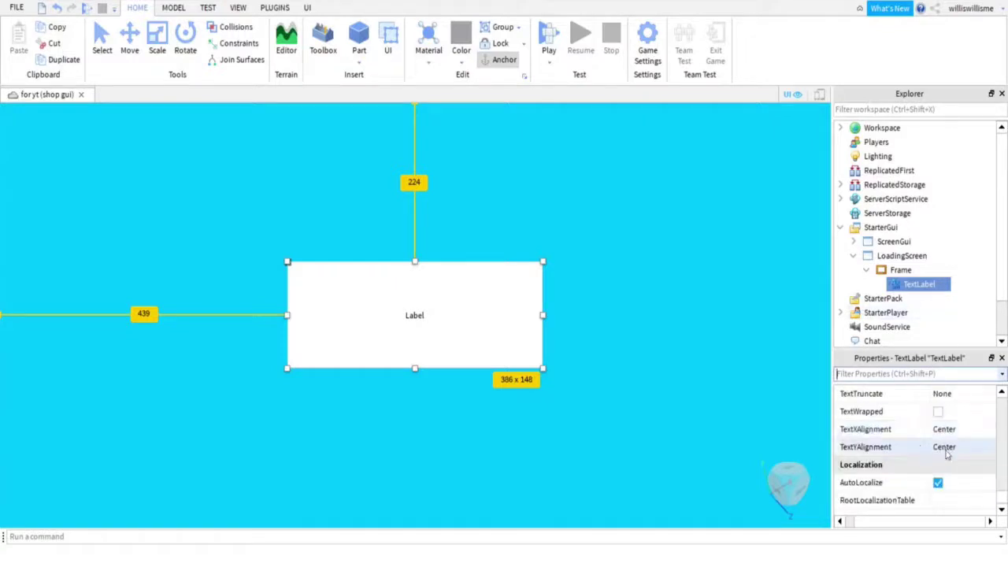
scroll(948, 454, up, 3)
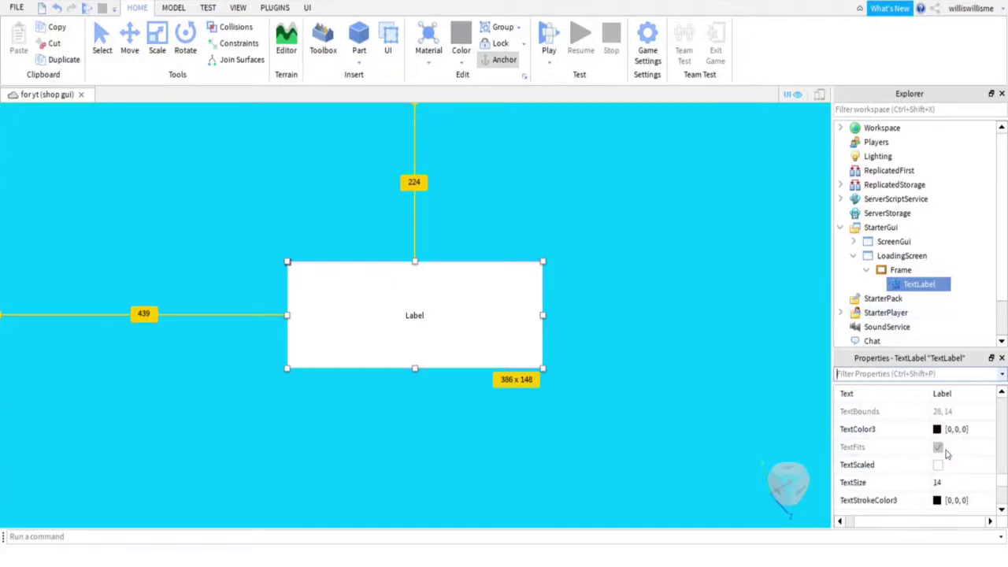
click(941, 438)
click(938, 430)
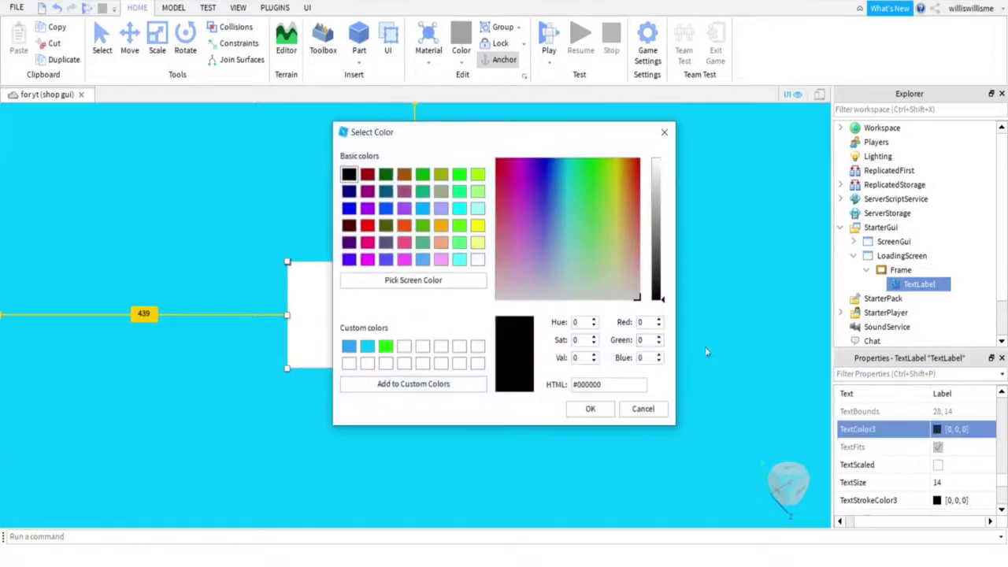
drag(660, 176, 649, 113)
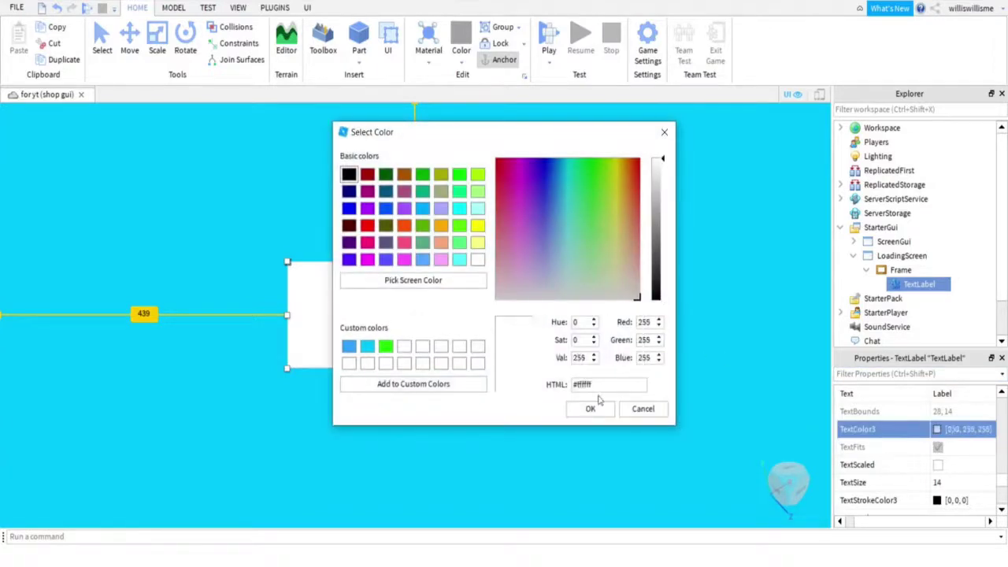
click(593, 407)
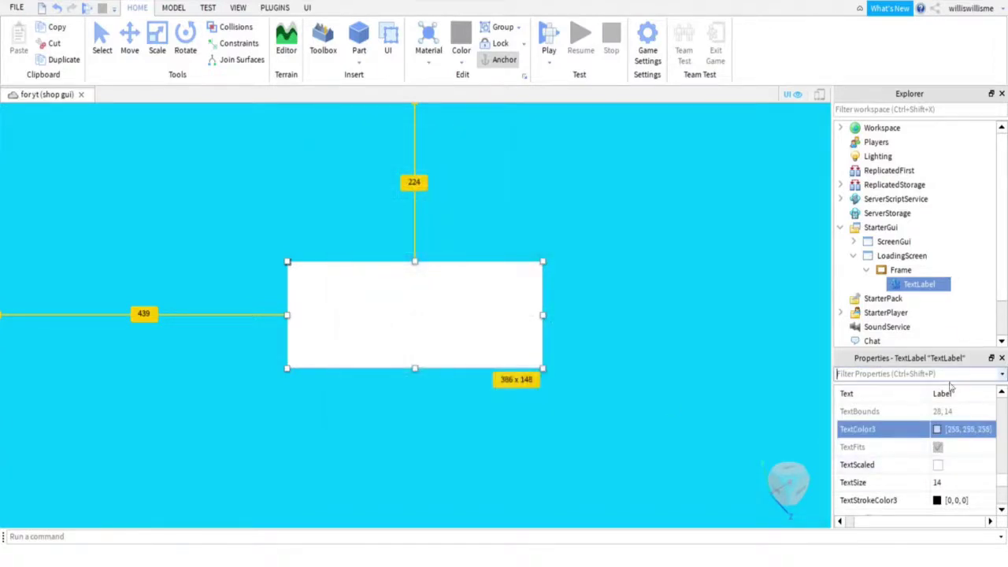
Change the label's text to 'Loading'
click(945, 394)
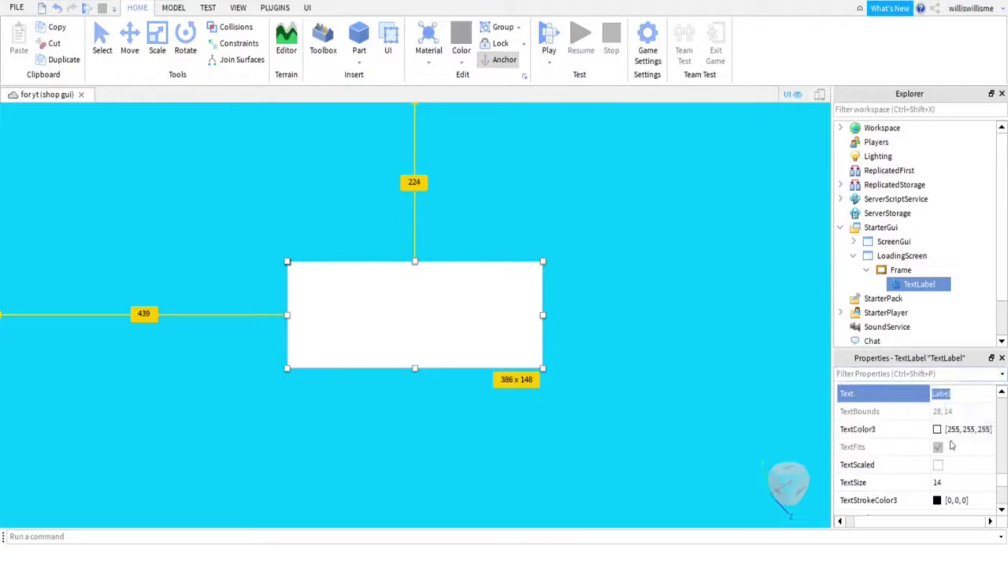
text(Loading)
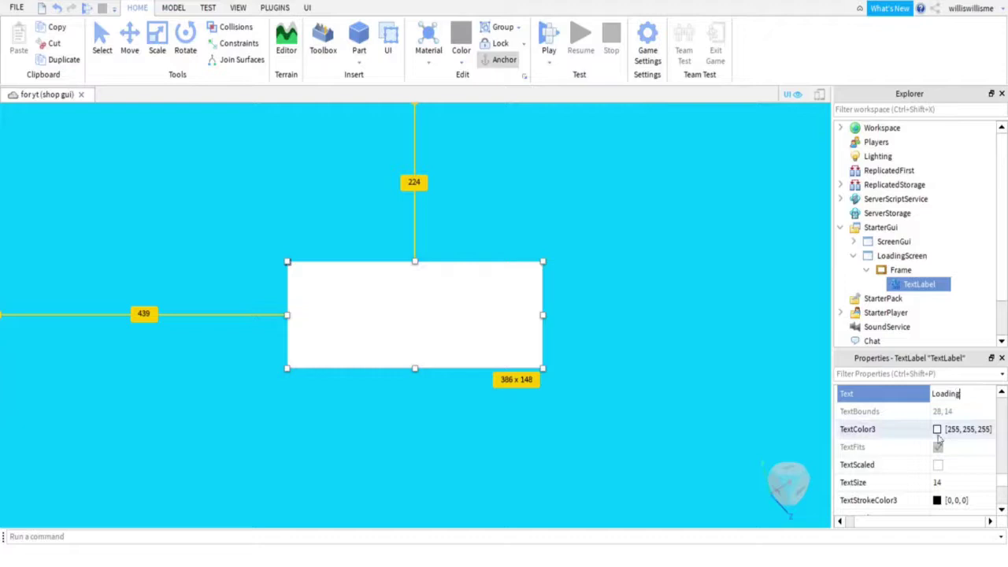
scroll(1005, 426, up, 3)
scroll(968, 439, up, 3)
scroll(968, 439, down, 3)
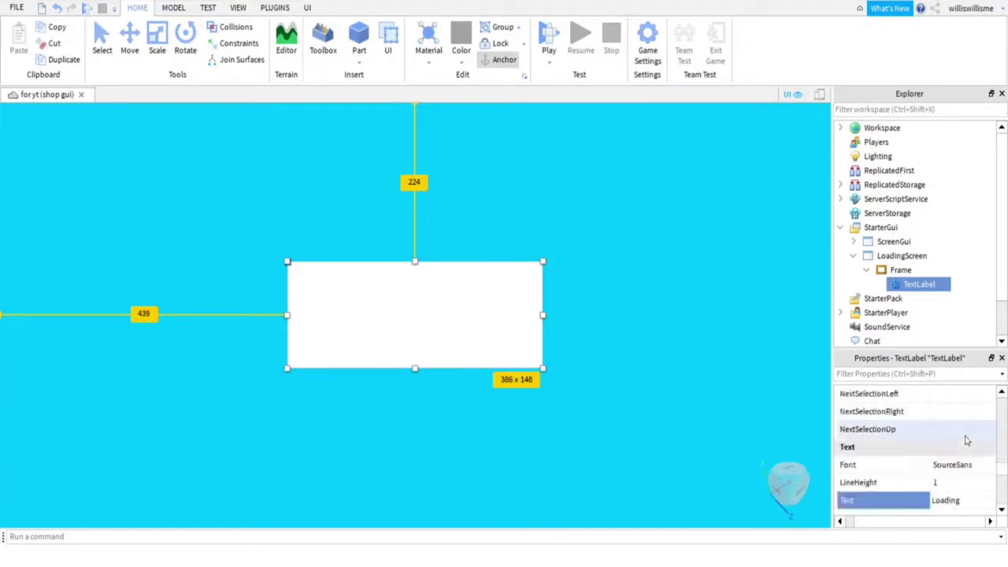
Switch the label font to ArialBold, after trying Bodoni, and enable TextScaled
click(947, 471)
click(946, 470)
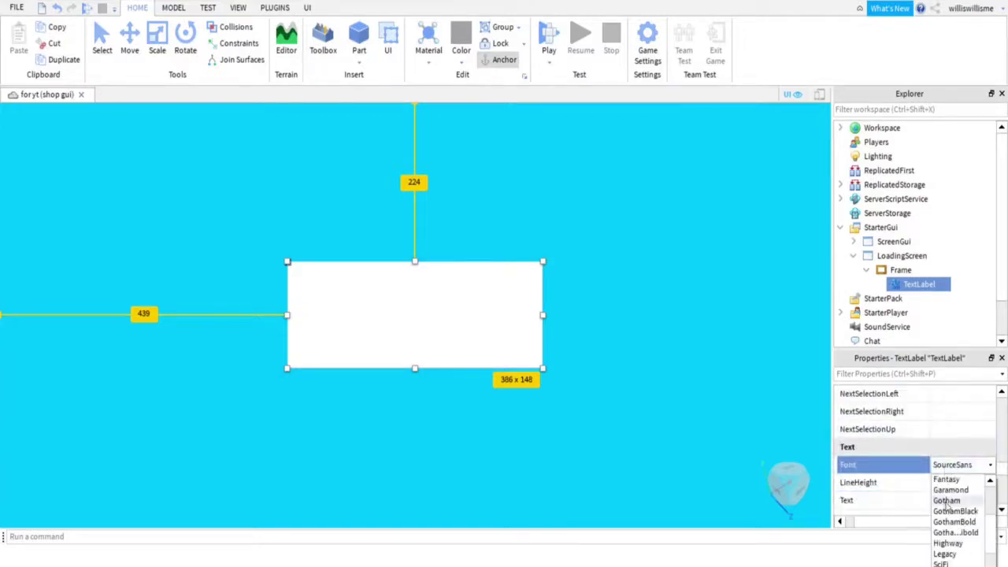
scroll(957, 520, up, 4)
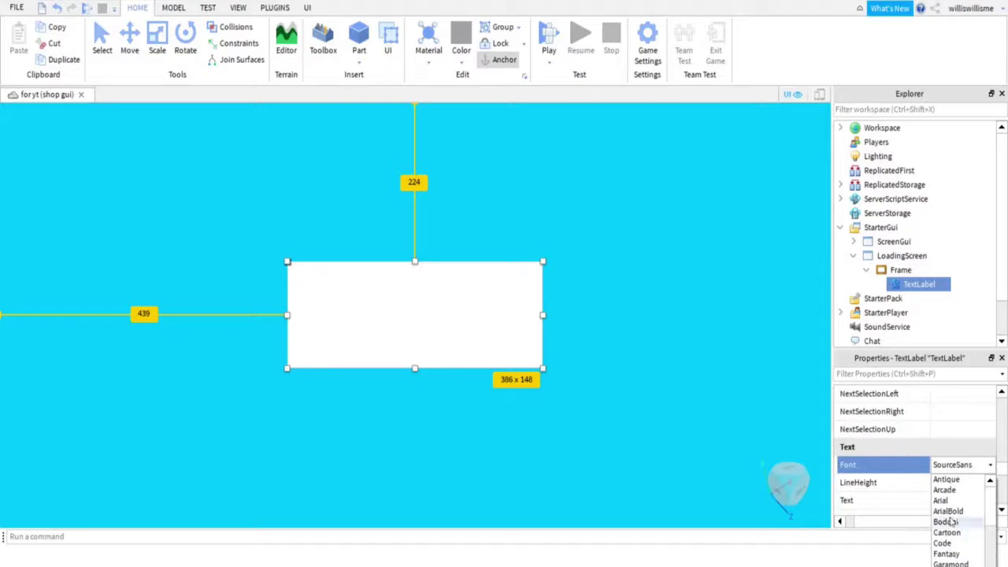
click(953, 520)
click(968, 465)
click(945, 508)
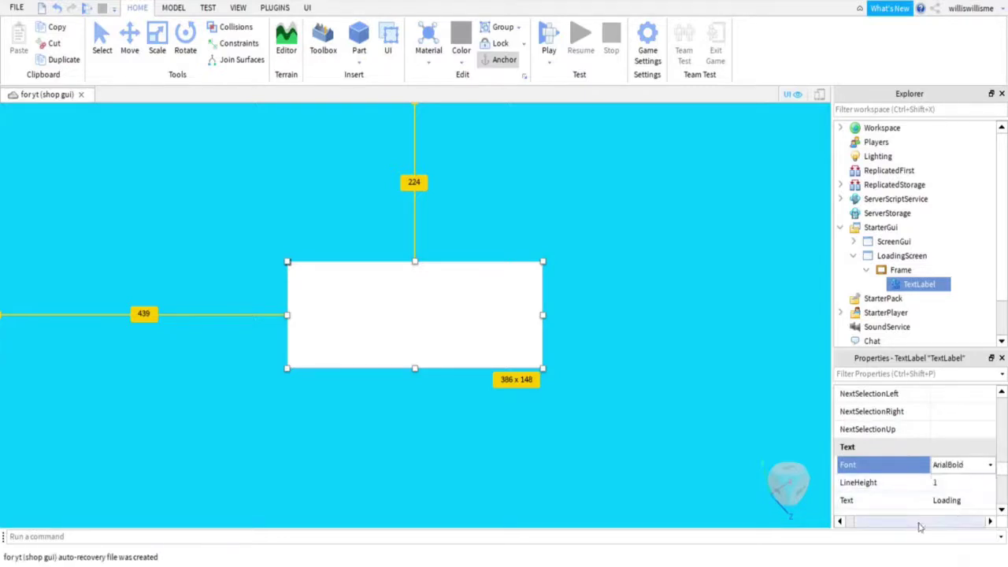
scroll(940, 483, down, 3)
click(938, 465)
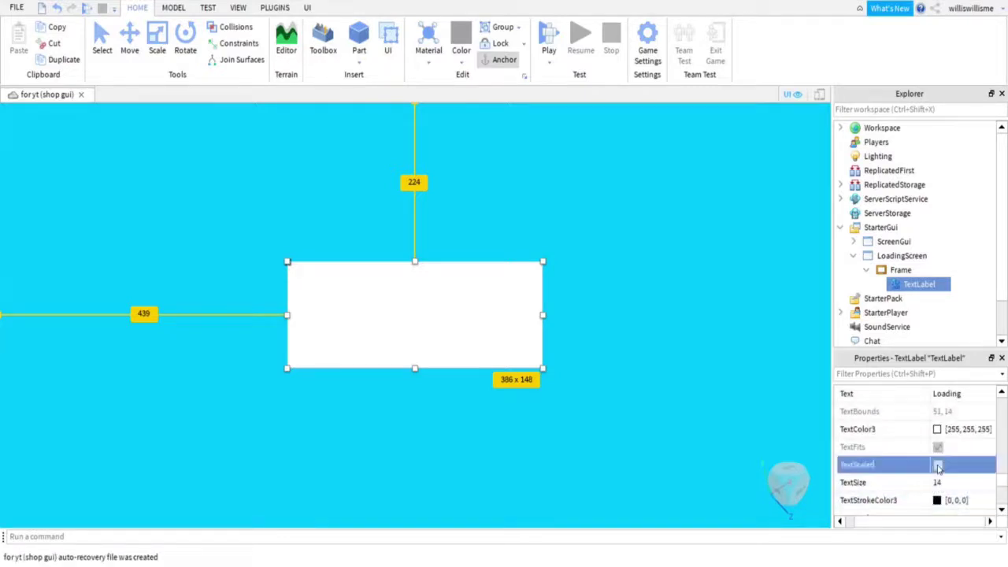
scroll(953, 471, down, 5)
scroll(956, 472, up, 10)
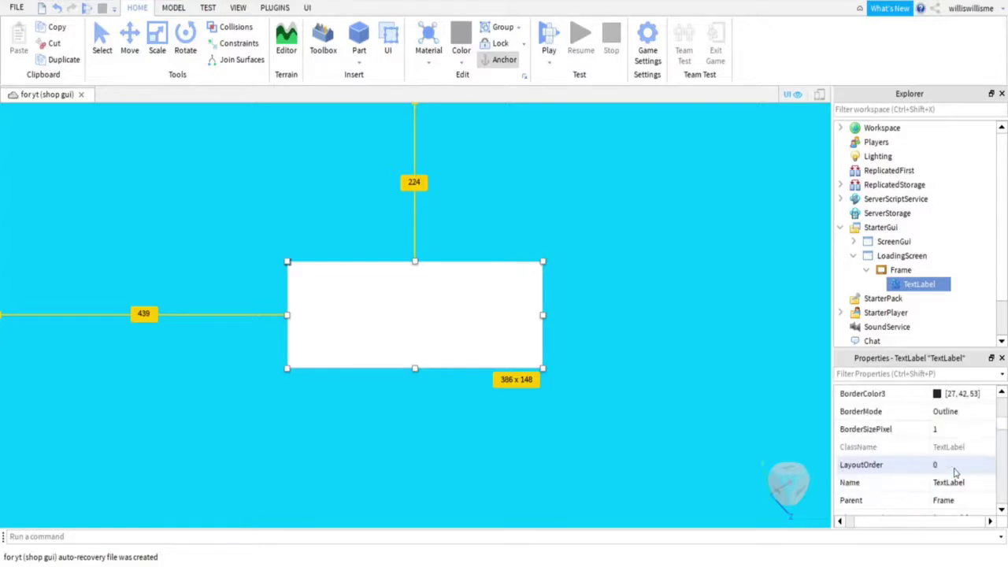
scroll(937, 466, down, 2)
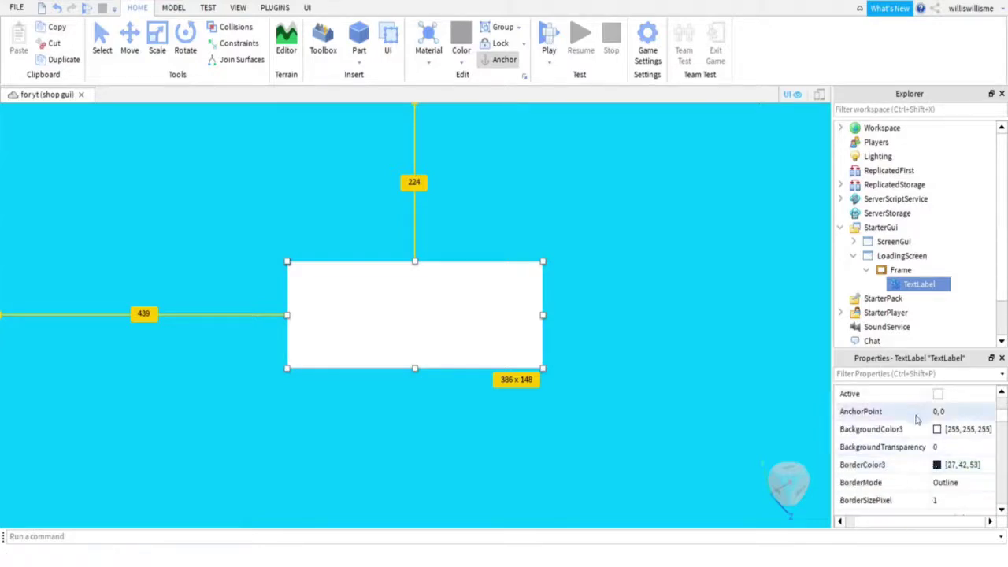
Set the label's BackgroundTransparency to 1
click(938, 432)
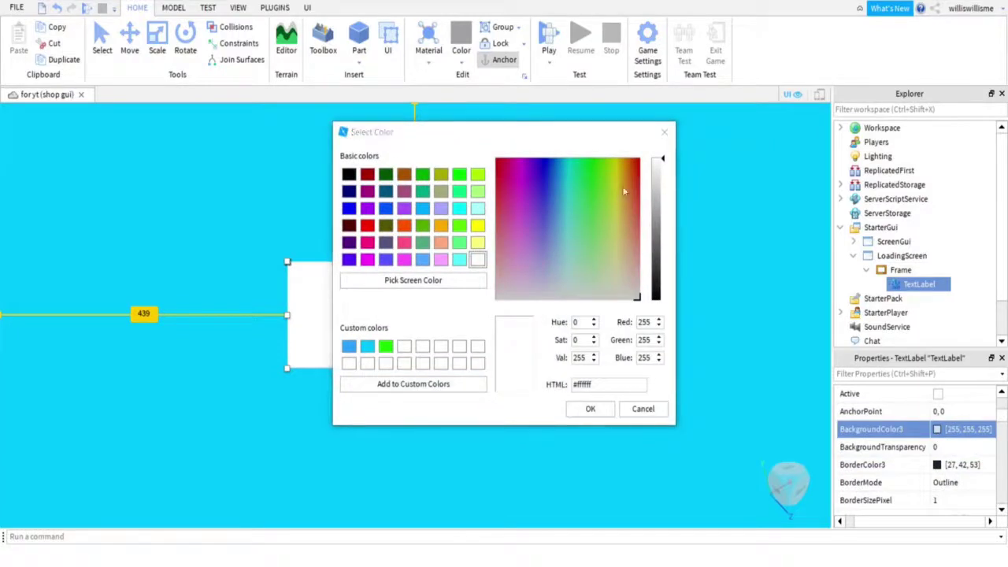
click(925, 429)
click(906, 447)
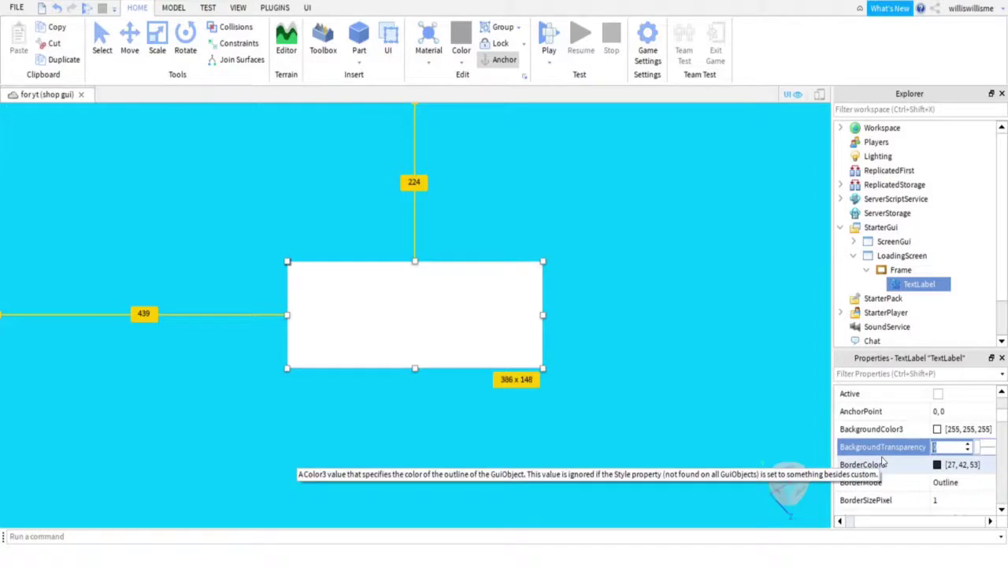
text(1)
key(Return)
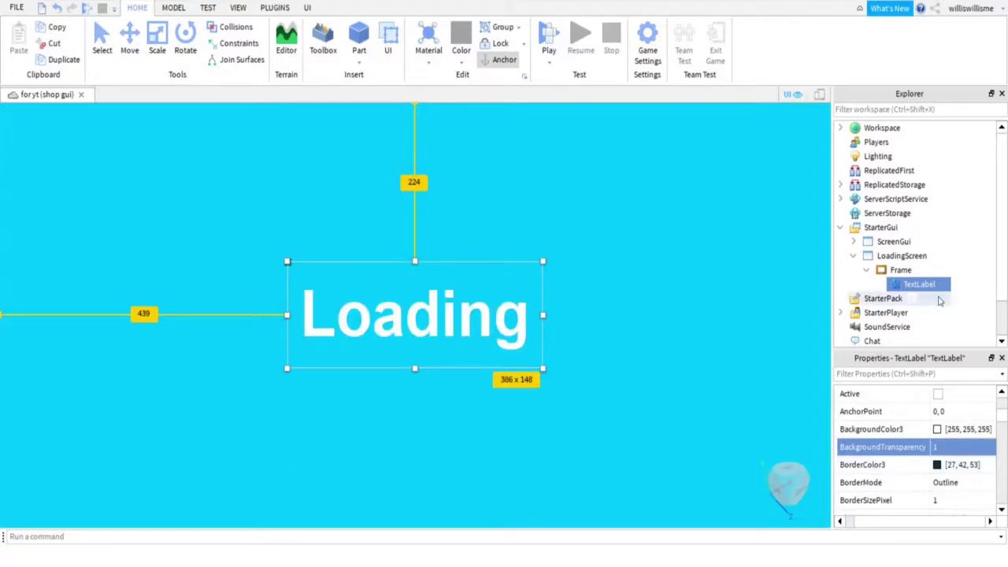
mouse_move(946, 286)
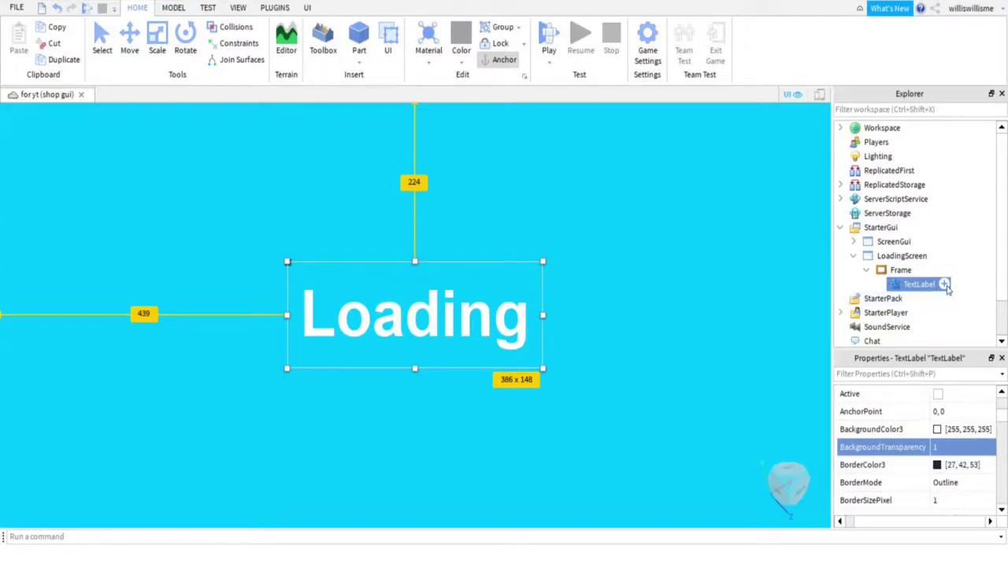
Add a TextLabel LocalScript looping Loading, Loading., Loading.., Loading... with wait(1)
click(944, 284)
click(880, 297)
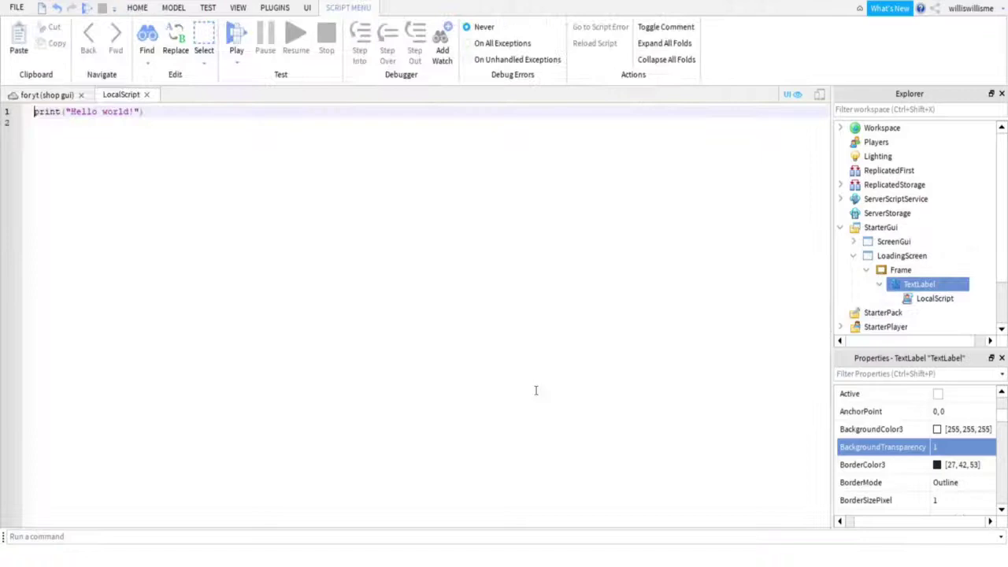
key(ctrl+a)
text(while true do 	script.Parent.Text="Loading" 	wait(1) 	script.Parent.Text="Loading." 	wait(1) 	script.Parent.Text="Loading.." 	wait(1) 	script.Parent.Text="Loading..." 	wait(1) end)
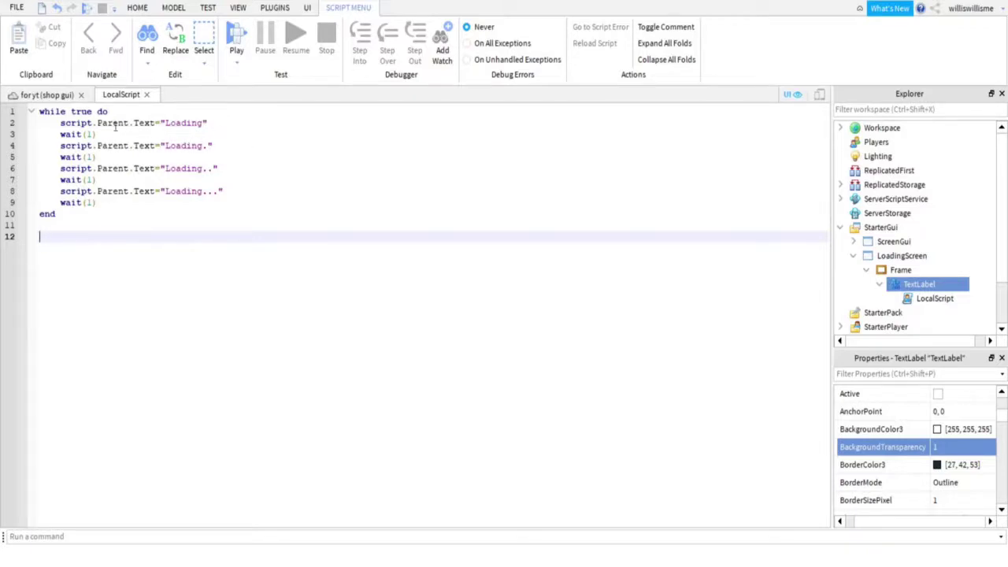
drag(103, 134, 53, 126)
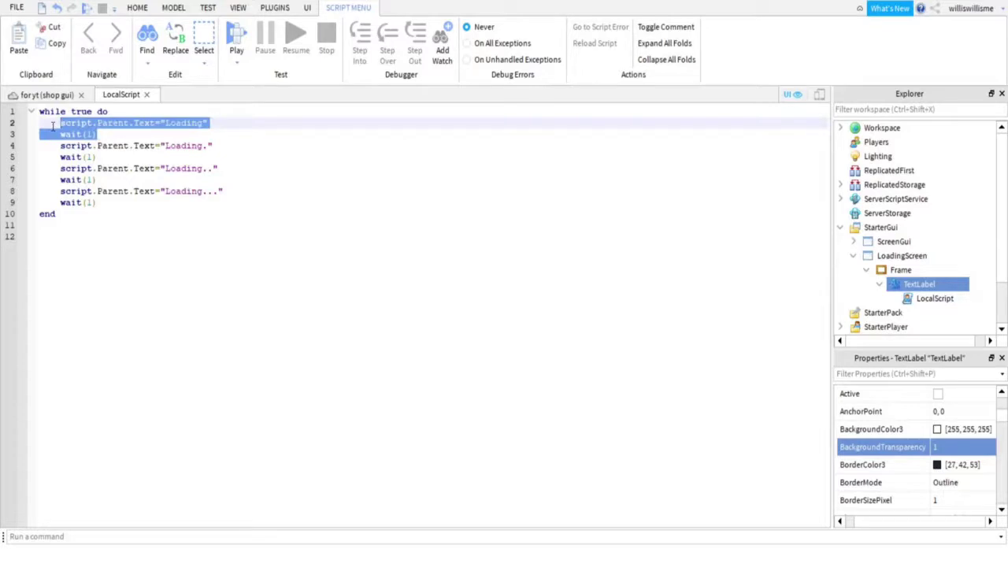
key(BackSpace)
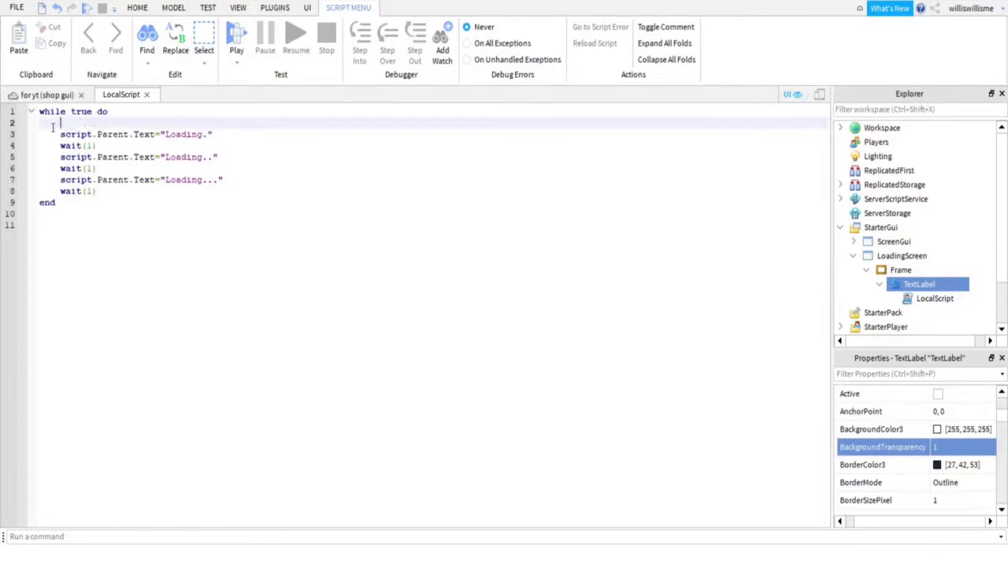
click(57, 7)
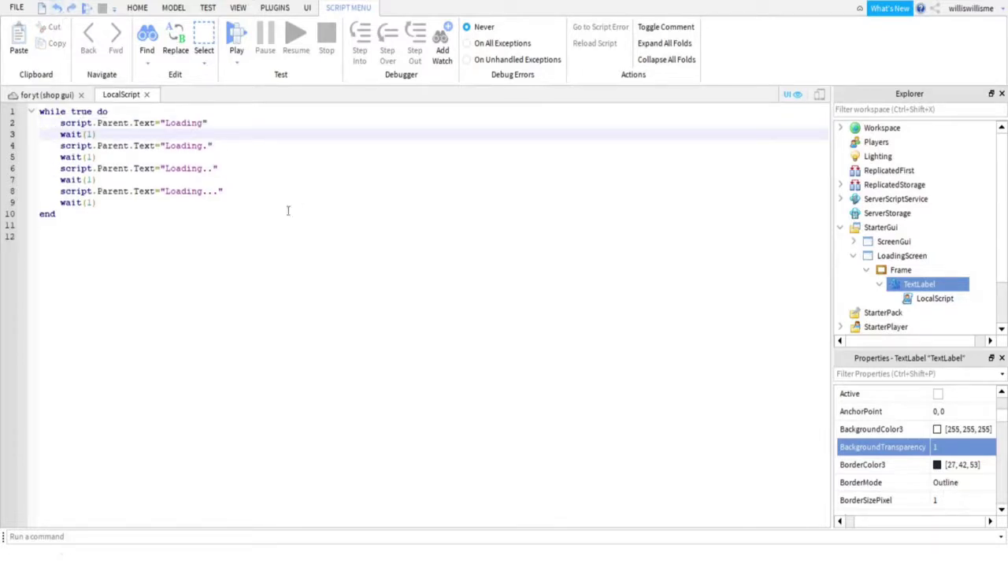
click(178, 314)
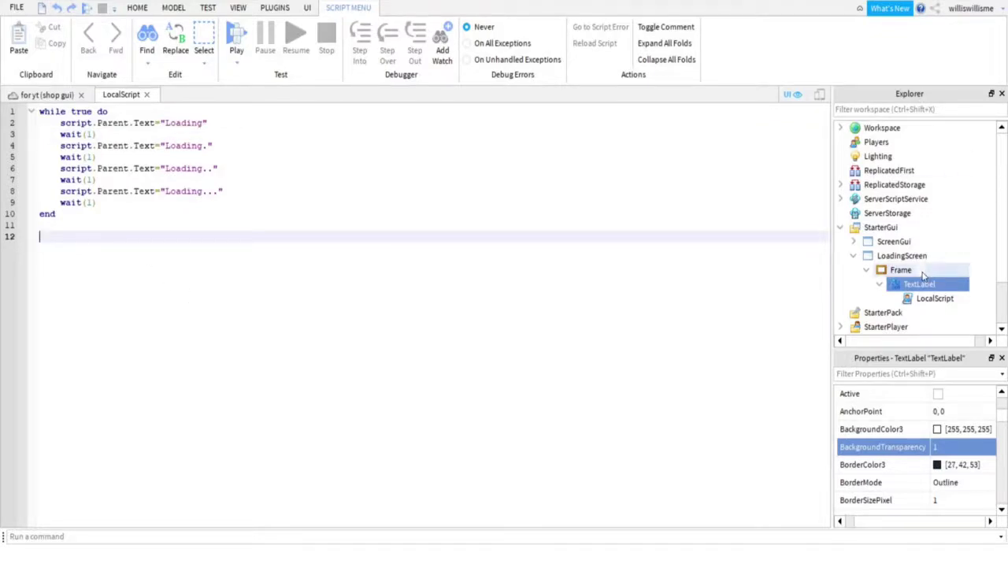
Add a Frame LocalScript with wait(12) followed by script.Parent.Visible = false
click(923, 271)
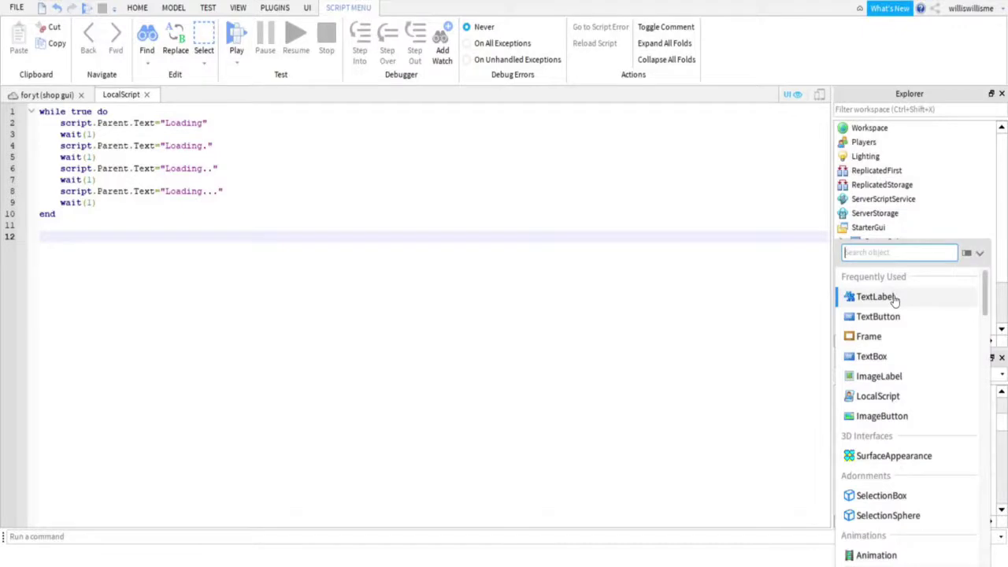
click(867, 396)
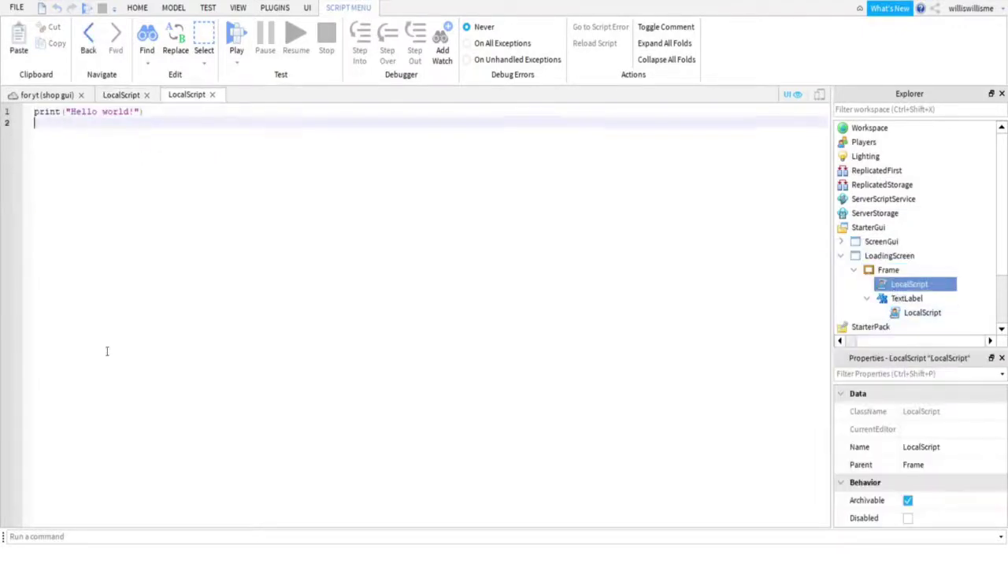
drag(147, 112, 4, 113)
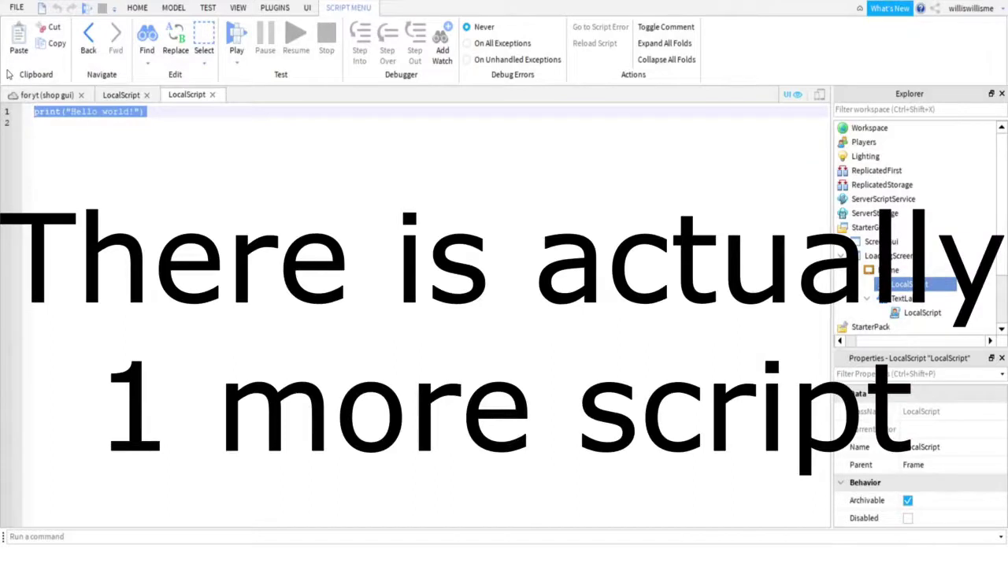
text(wait (12) script.Parent.Visible = false)
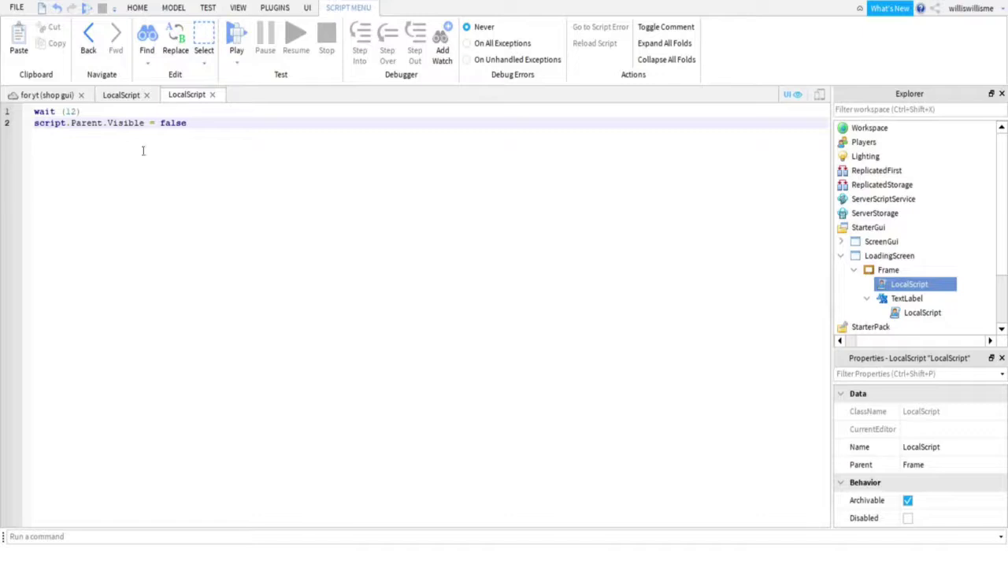
click(124, 95)
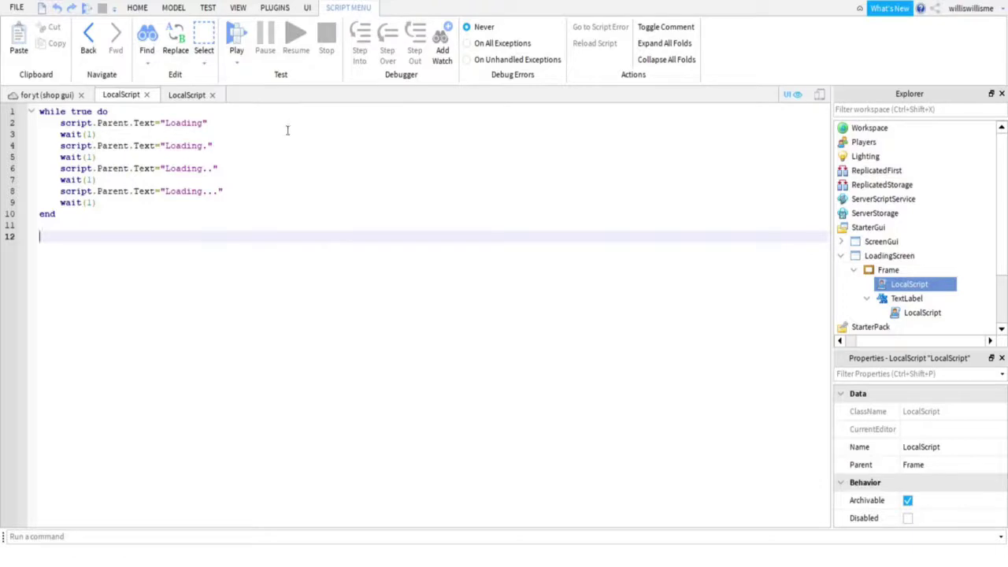
Switch between the hide-Frame script and the Loading animation script tabs
click(187, 95)
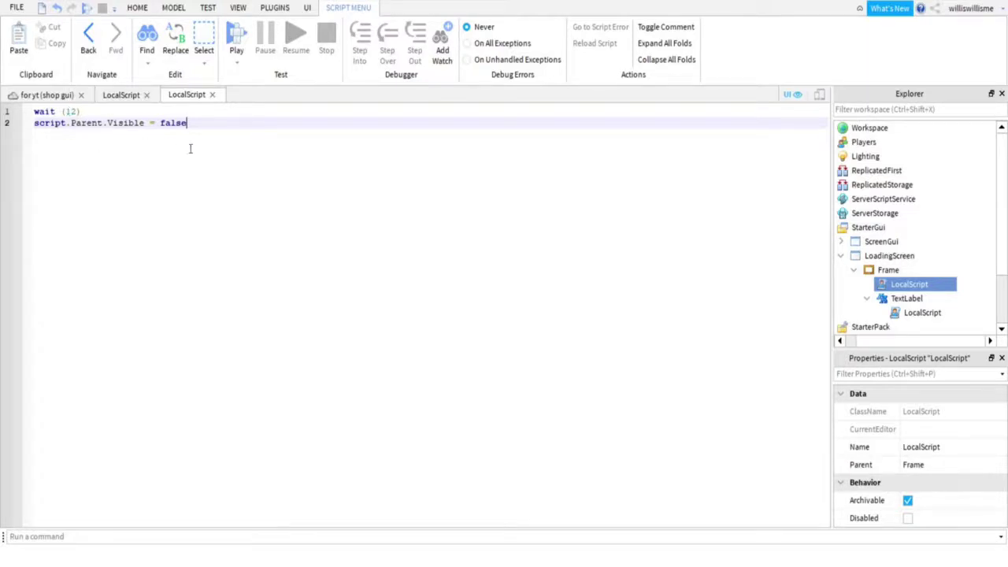
click(124, 96)
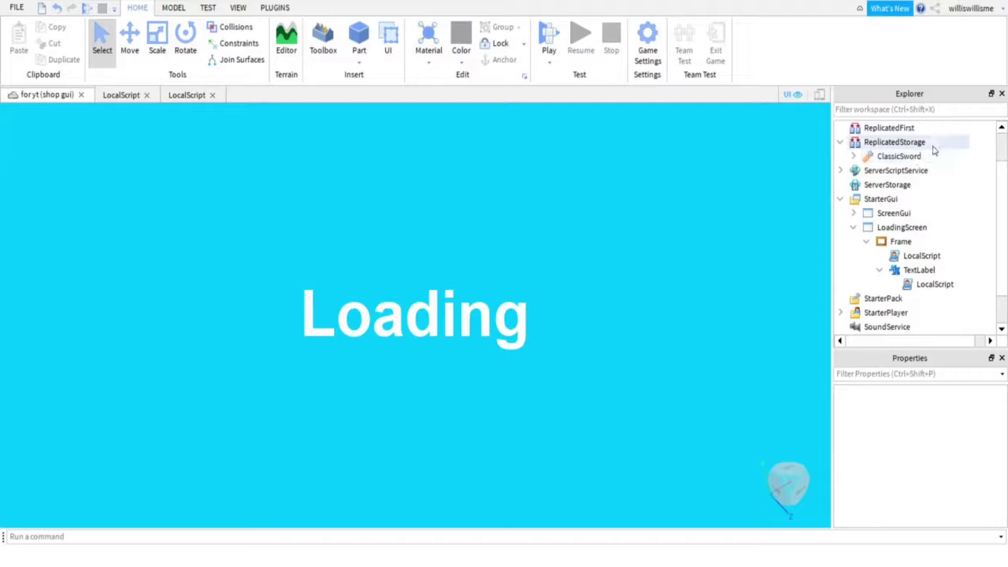
Add a ReplicatedStorage Script calling game.ReplicatedFirst:RemoveDefaultLoadingScreen(), then return to the viewport
click(934, 142)
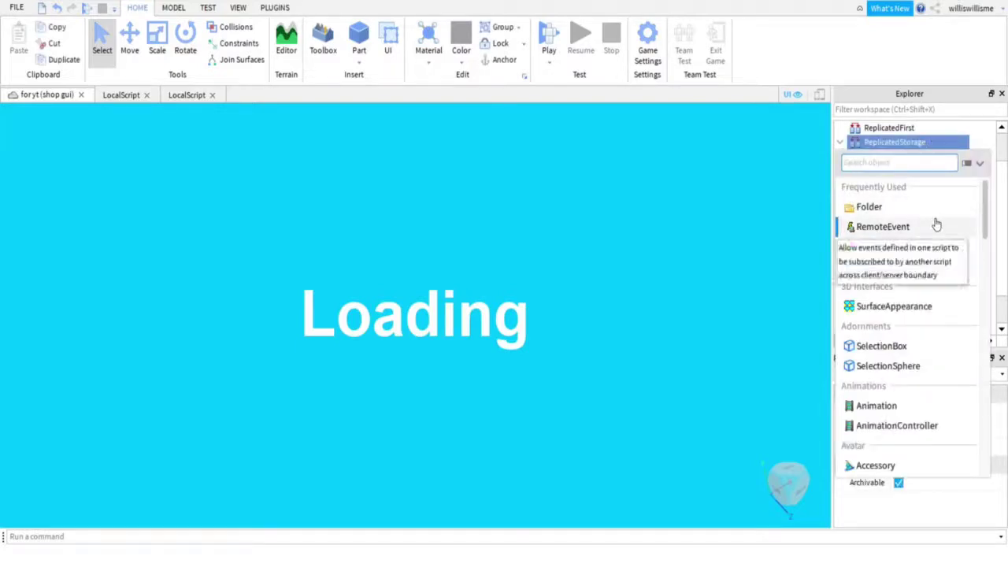
text(sc)
click(870, 187)
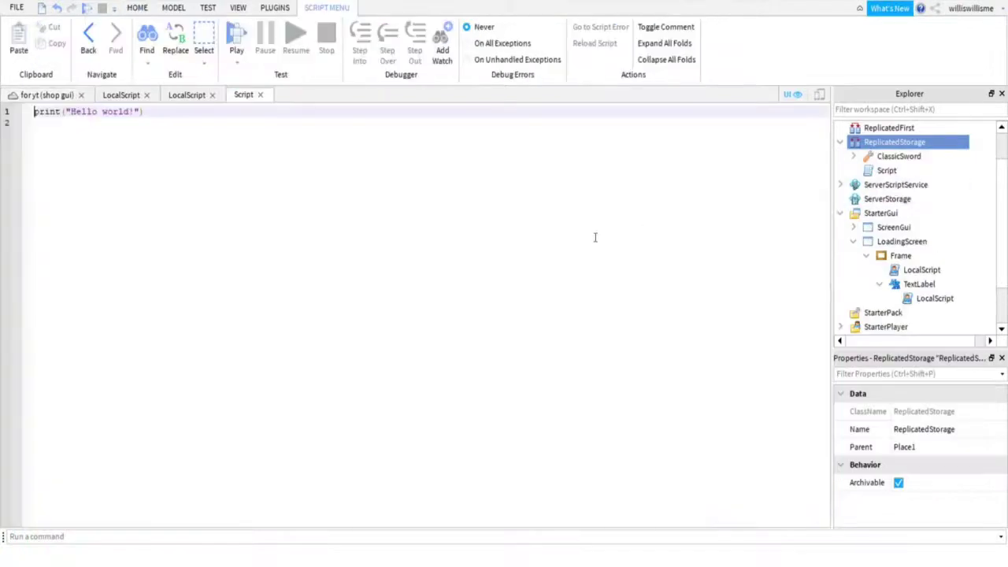
key(ctrl+a)
text(game.ReplicatedFirst:RemoveDefaultLoadingScreen())
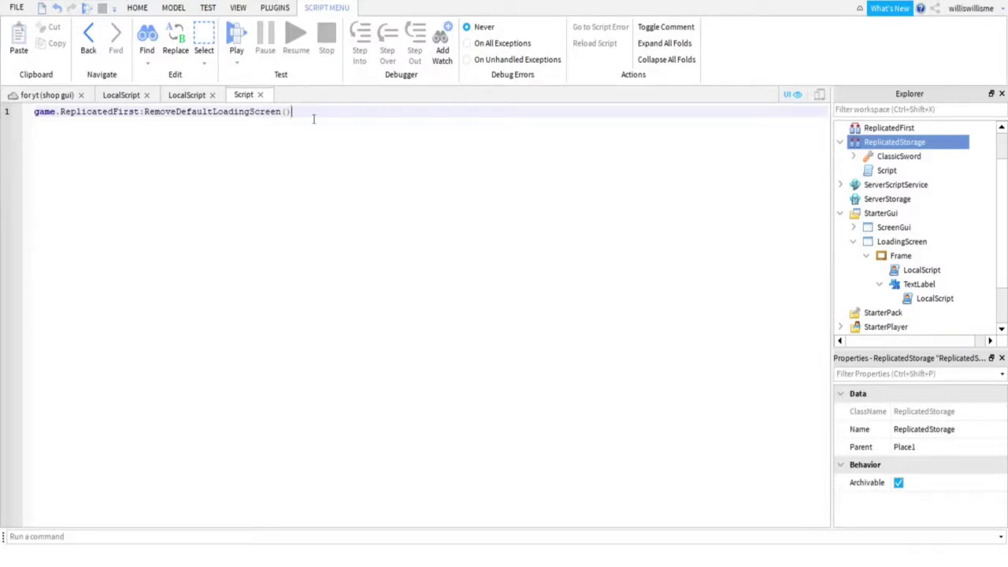
click(29, 96)
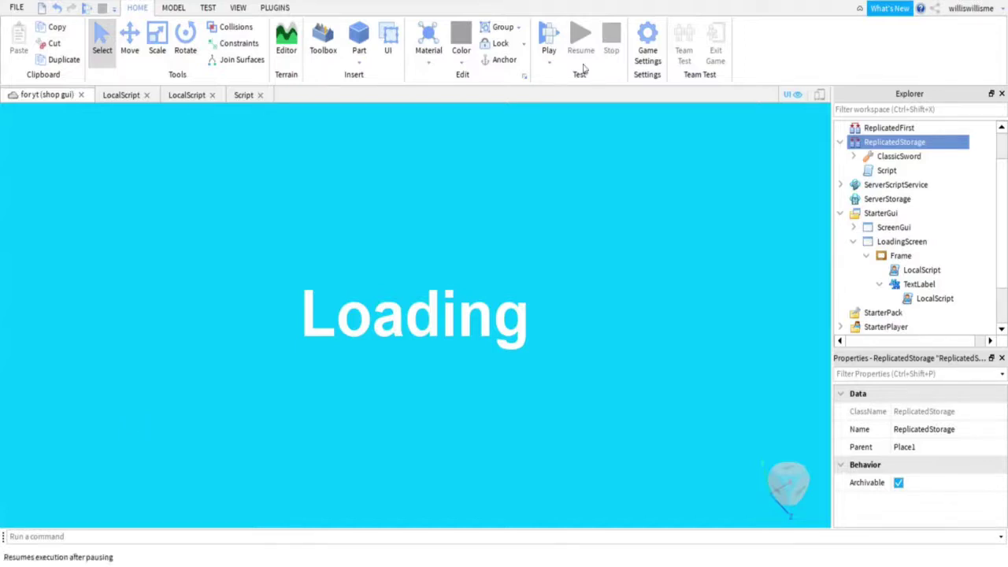
Start a playtest, close the Shop window, and walk the avatar backward with S
click(555, 37)
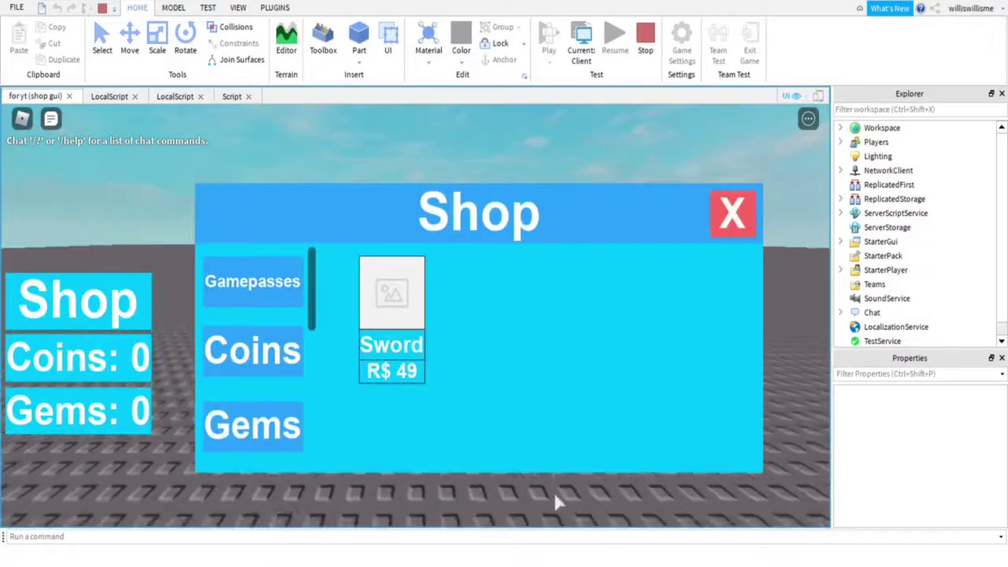
click(731, 215)
key(s)
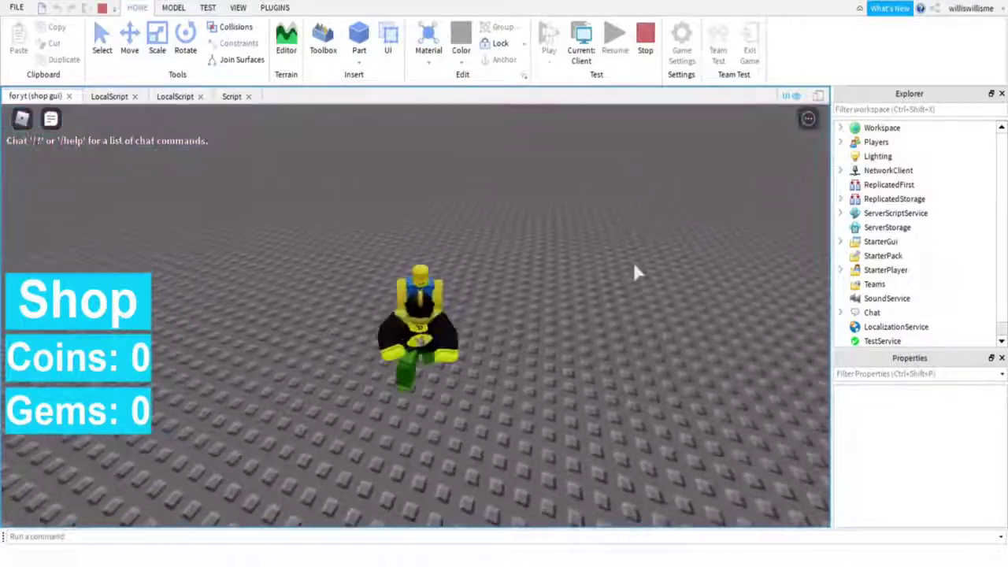